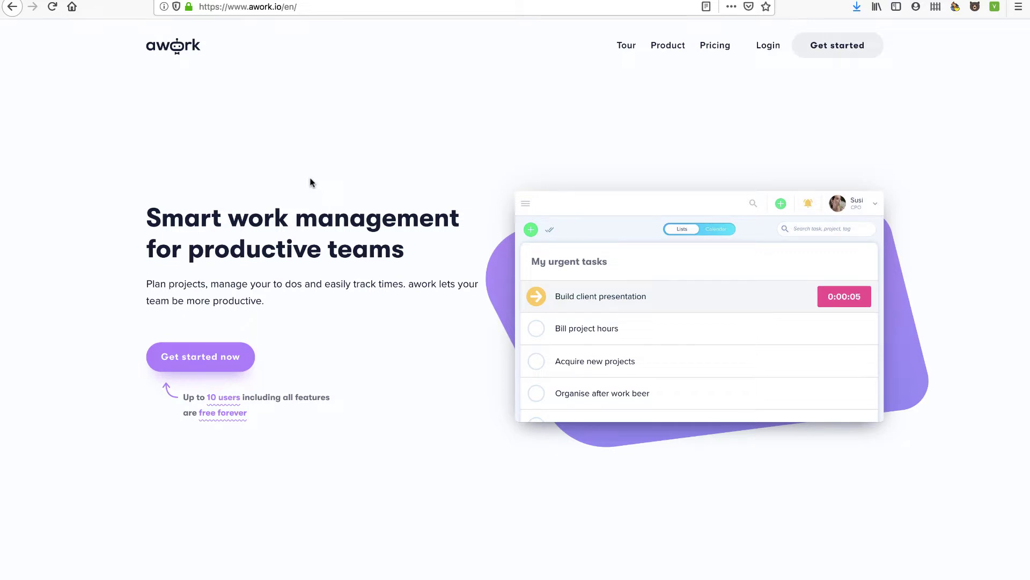
- Scroll the German awork homepage down to its footer and language selector
scroll(360, 321, down, 8)
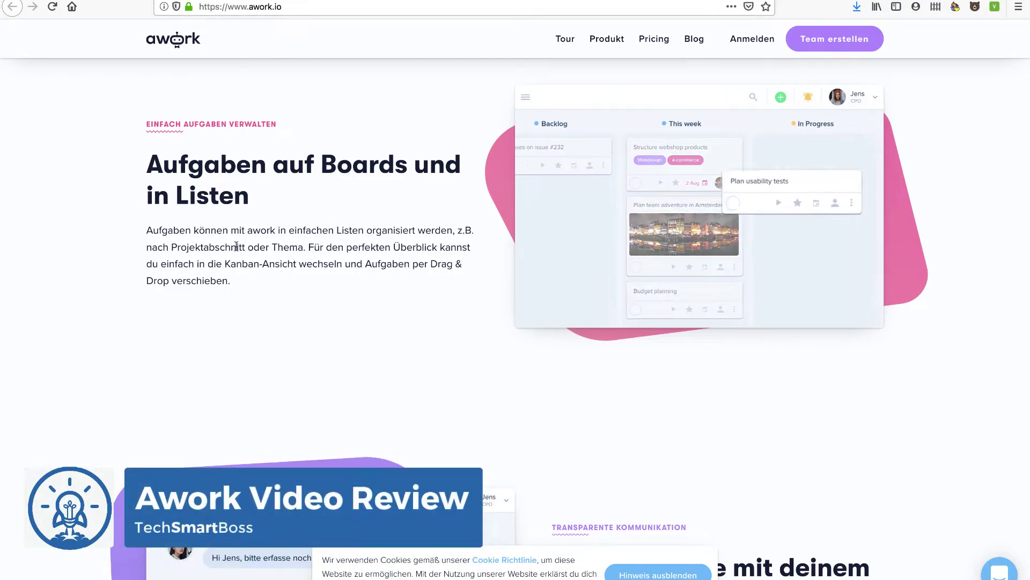
scroll(299, 260, down, 1)
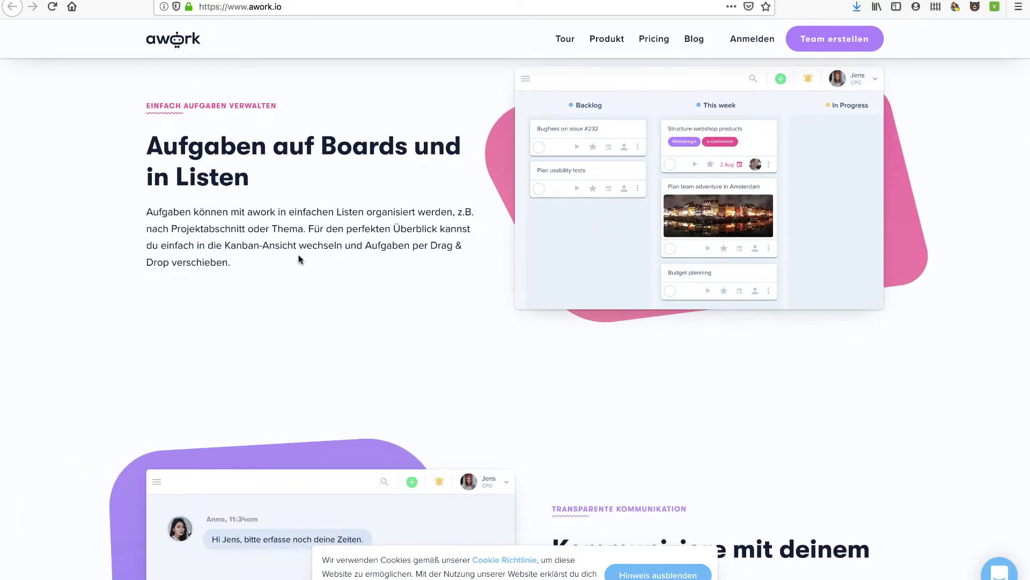
scroll(298, 260, down, 20)
scroll(298, 259, down, 12)
scroll(548, 498, down, 20)
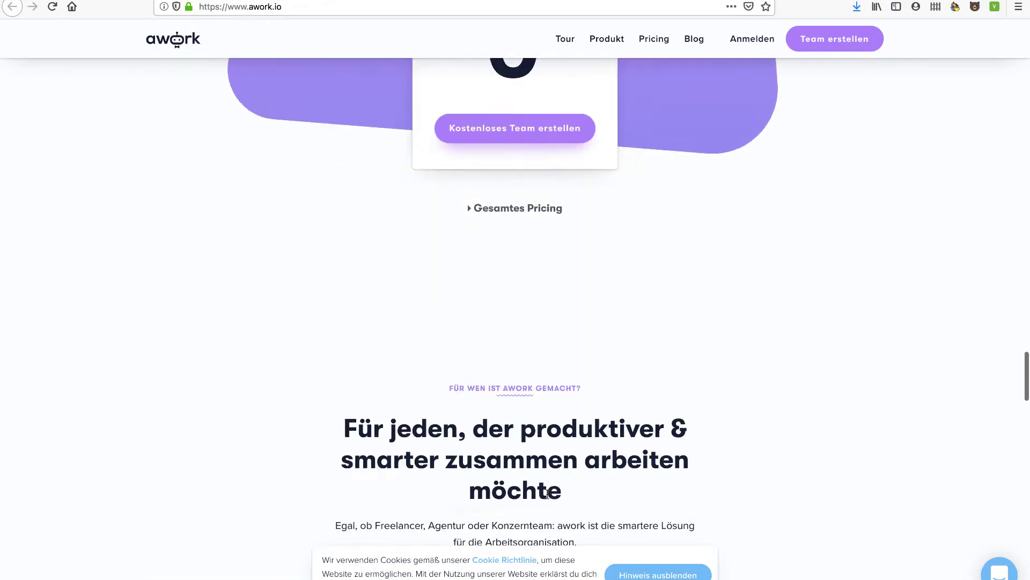
scroll(548, 498, down, 3)
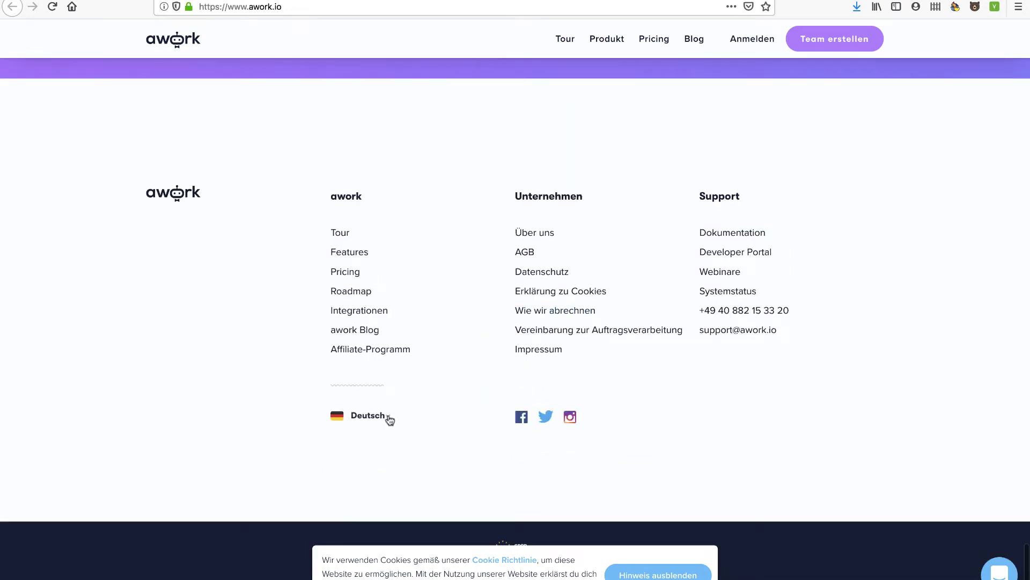
- Switch the homepage language to English from the footer dropdown
mouse_move(389, 420)
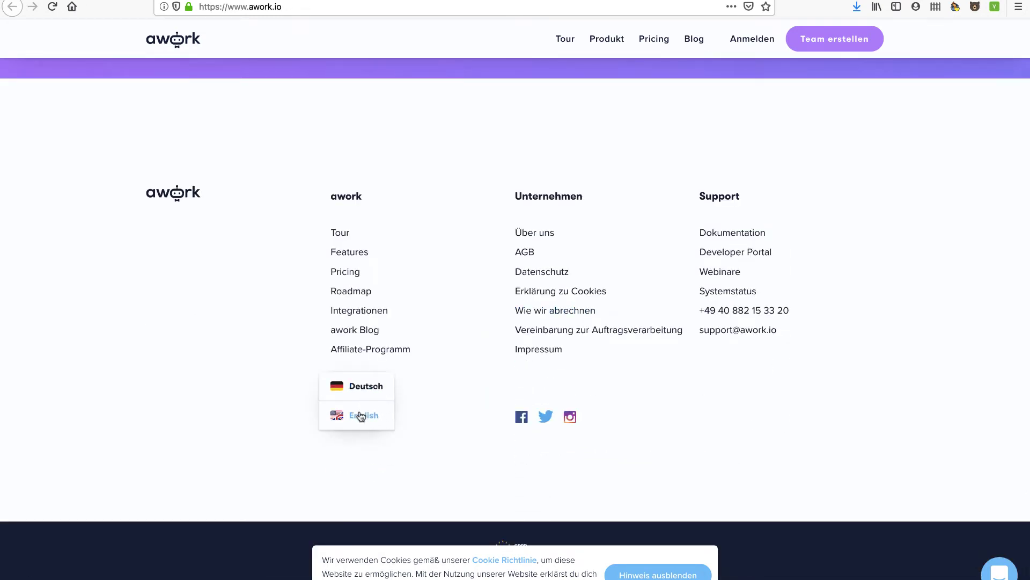
click(361, 417)
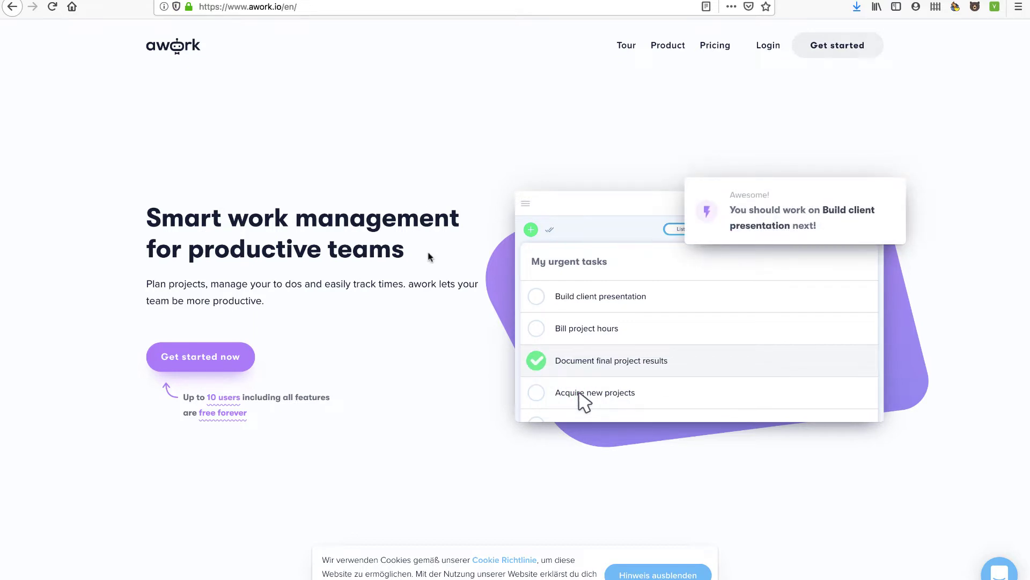
scroll(428, 253, down, 1)
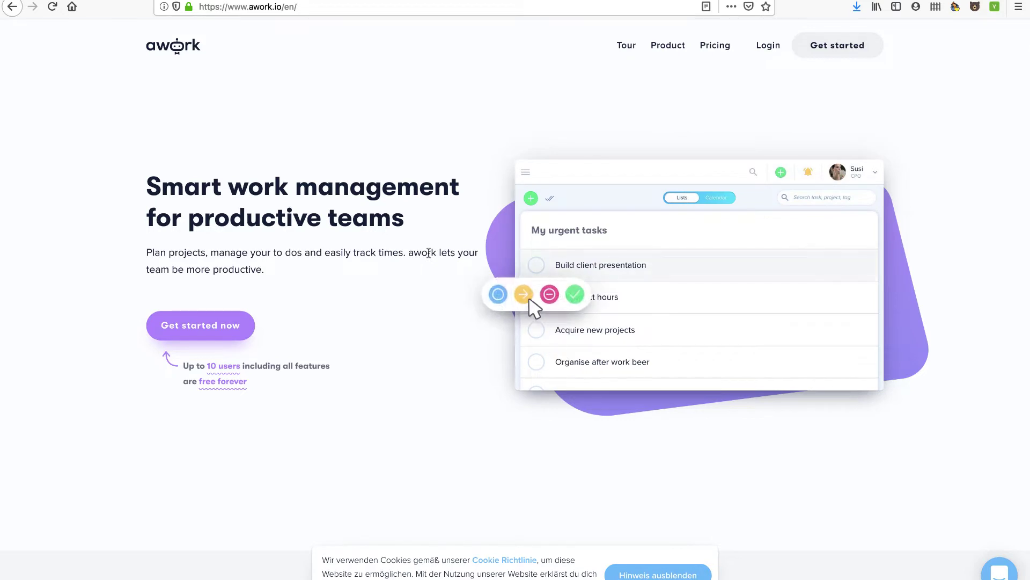
scroll(483, 329, down, 6)
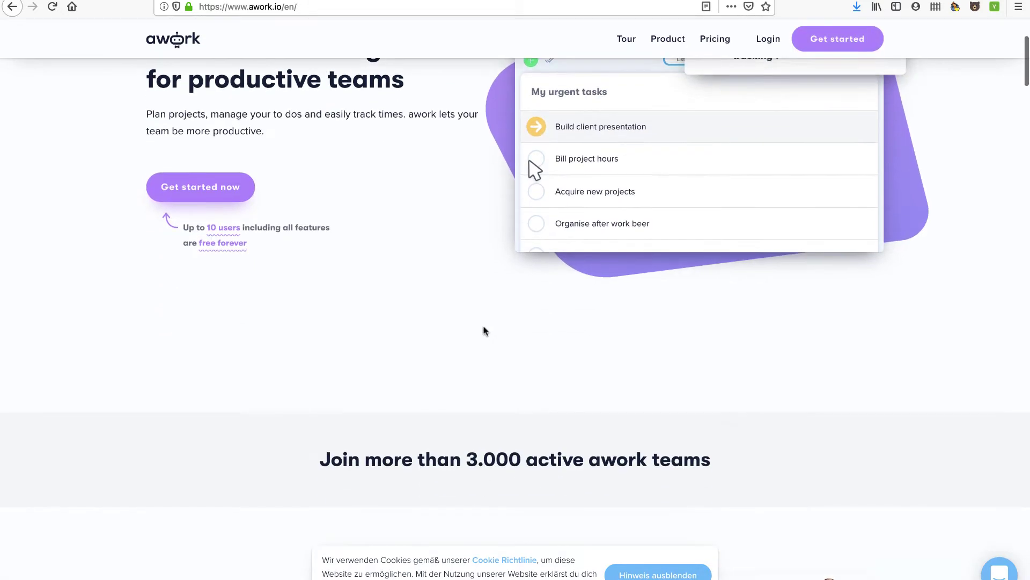
scroll(484, 330, down, 2)
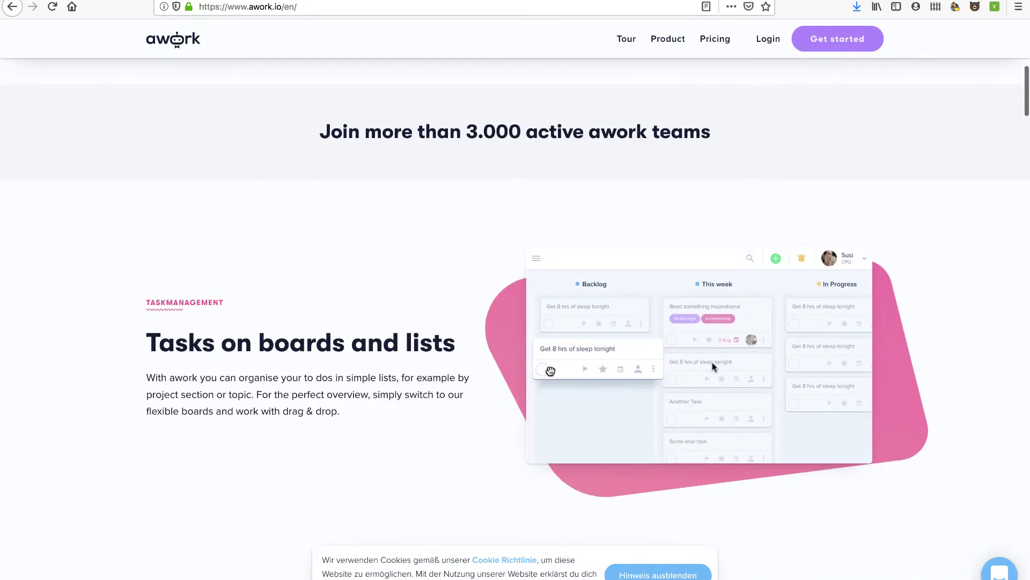
scroll(598, 387, down, 2)
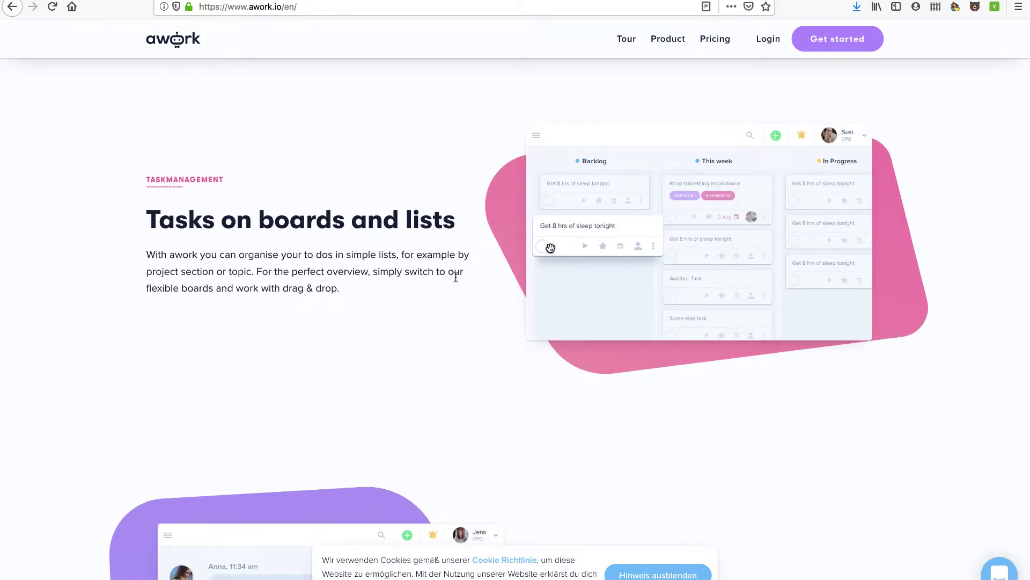
scroll(455, 275, down, 5)
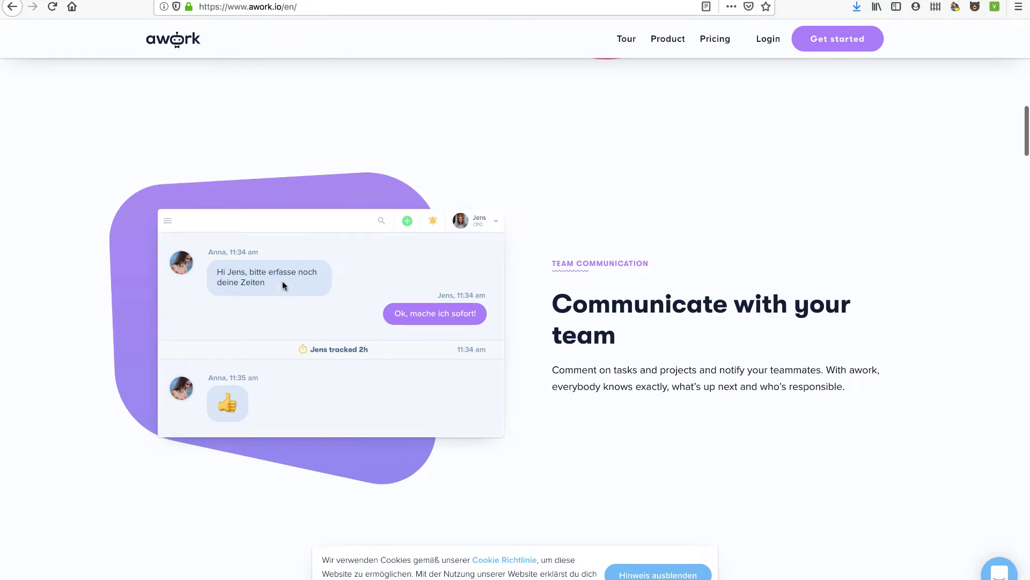
scroll(432, 372, down, 11)
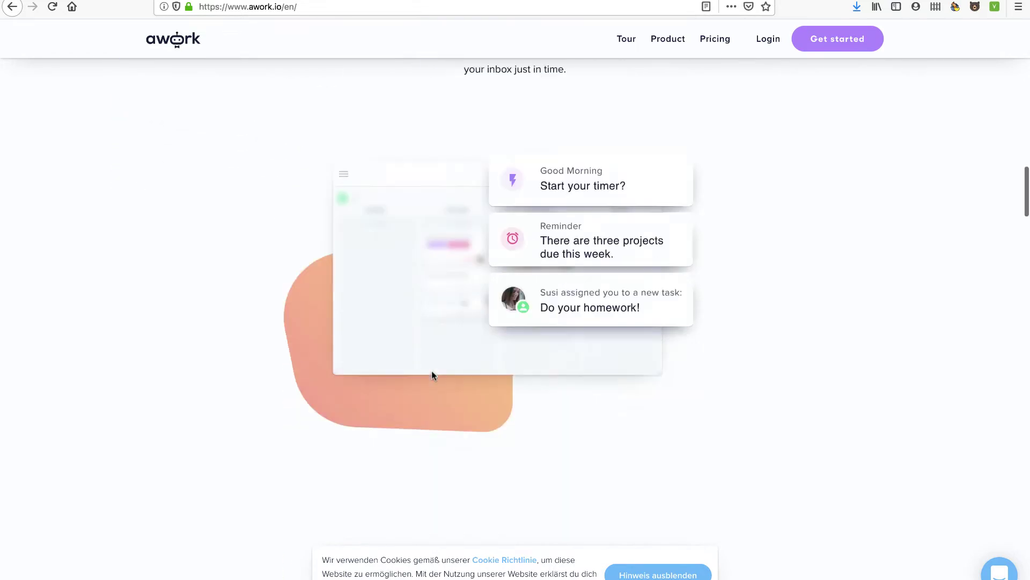
- Browse the English homepage down to the free-plan section, highlighting the Google Assistant heading
scroll(434, 384, up, 3)
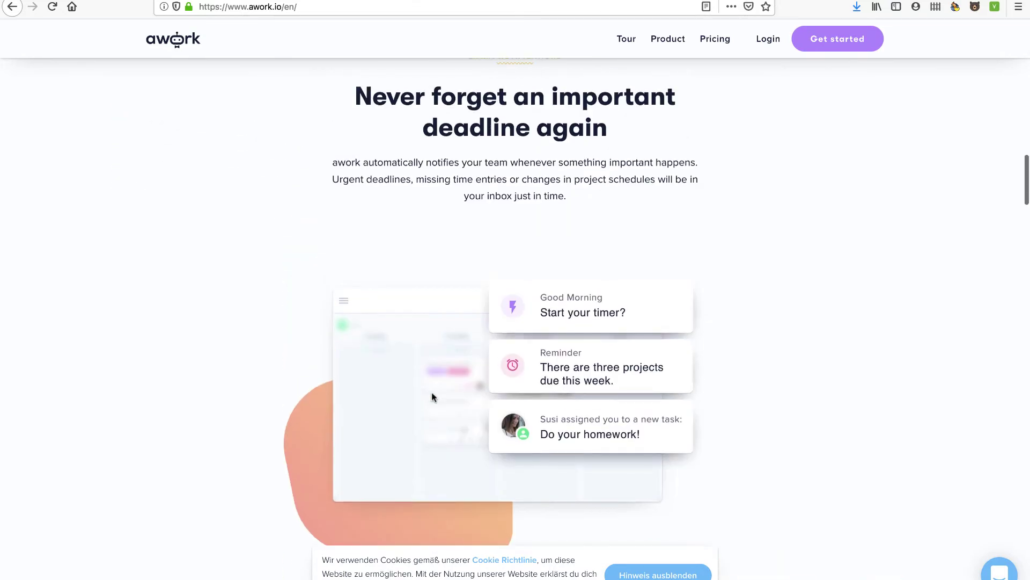
scroll(434, 398, down, 1)
scroll(550, 317, down, 8)
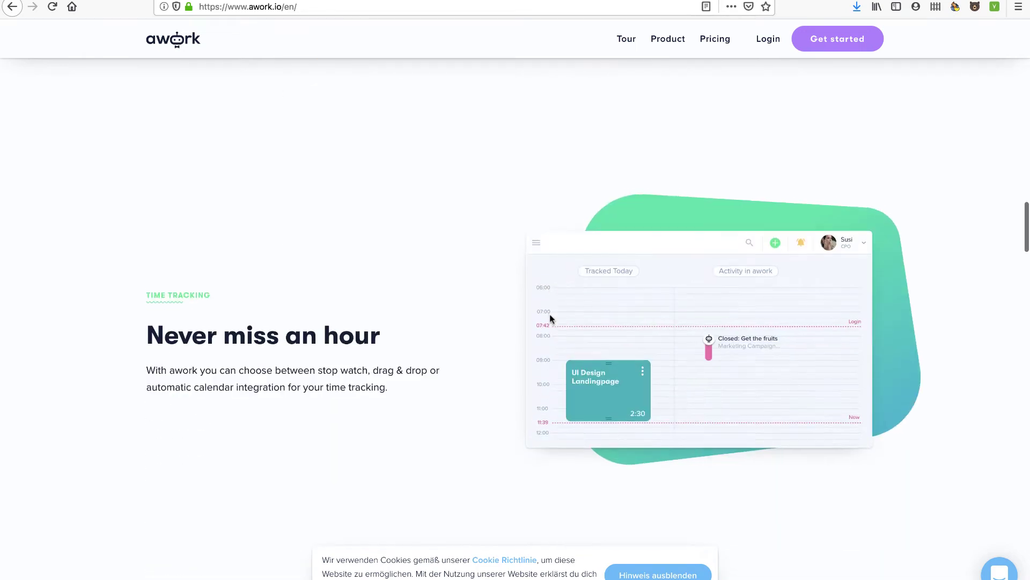
scroll(550, 316, down, 4)
scroll(550, 318, up, 3)
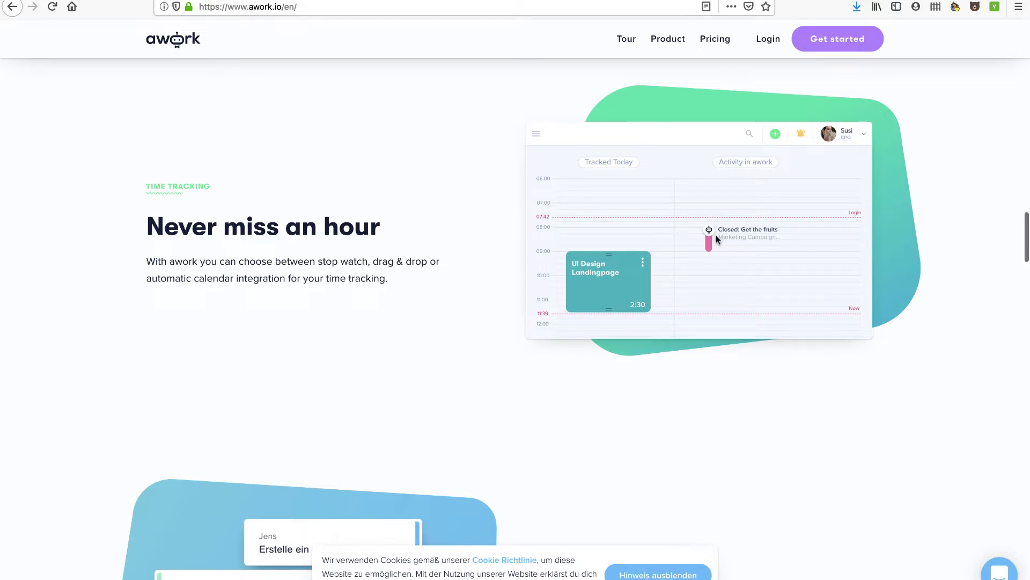
scroll(660, 319, down, 6)
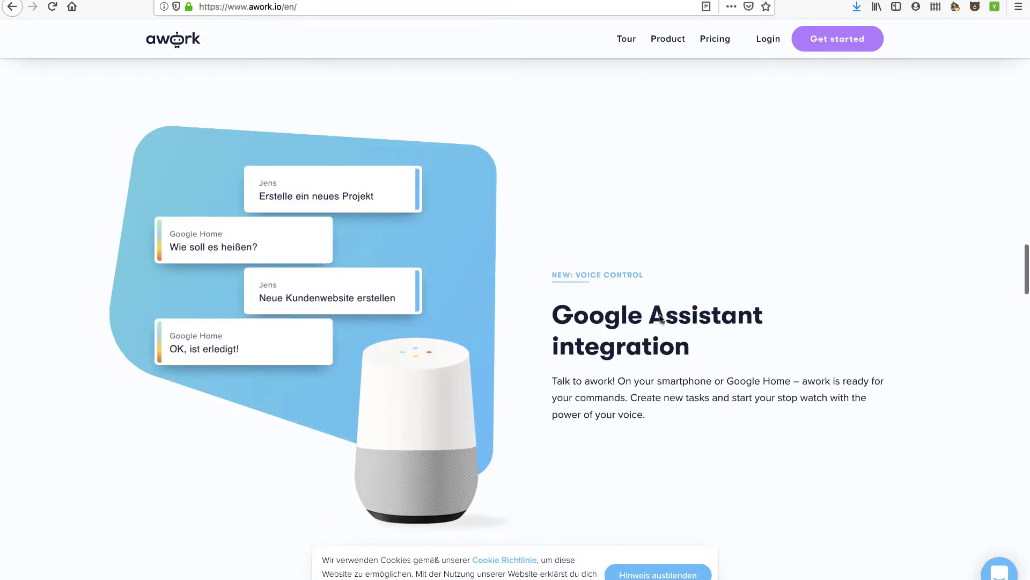
scroll(613, 305, down, 1)
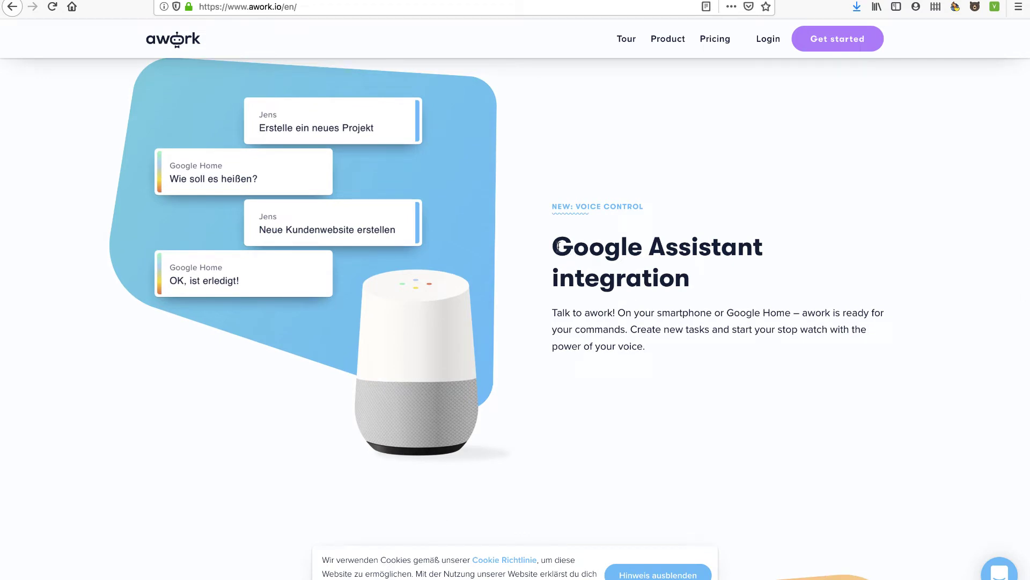
drag(554, 246, 694, 285)
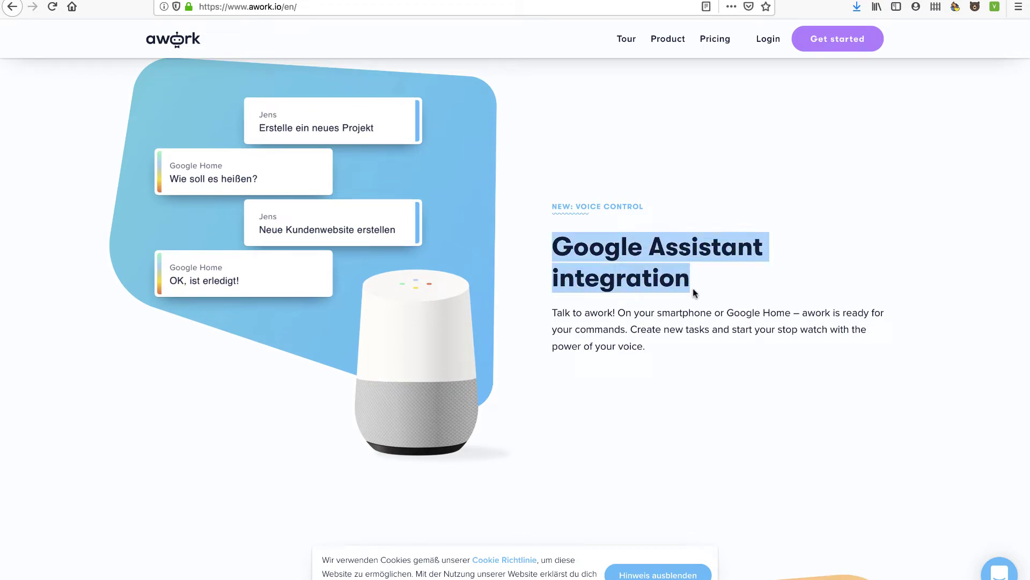
scroll(687, 372, down, 7)
scroll(468, 326, up, 2)
scroll(468, 326, down, 2)
scroll(468, 326, down, 4)
scroll(468, 326, down, 4)
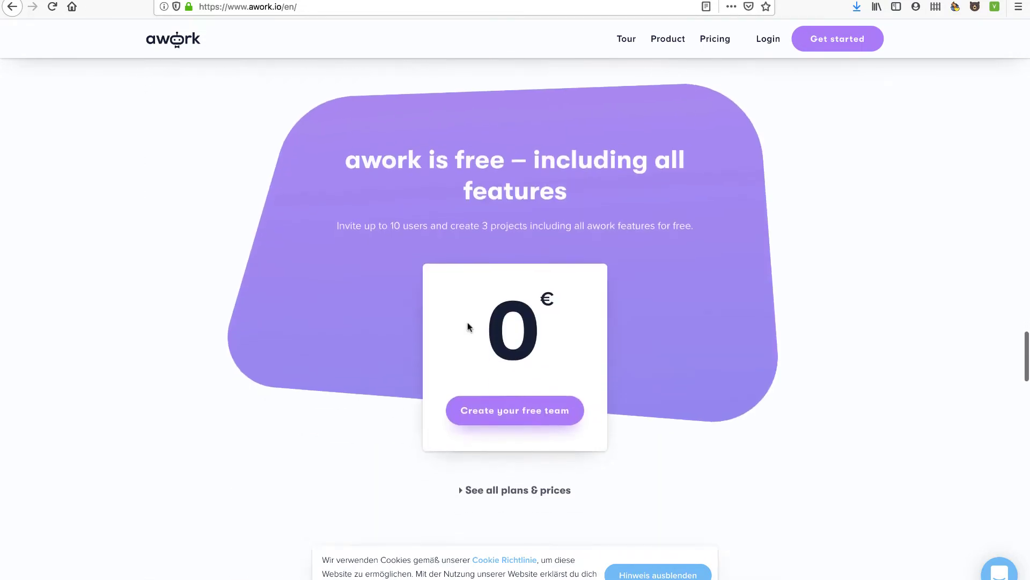
scroll(468, 326, down, 1)
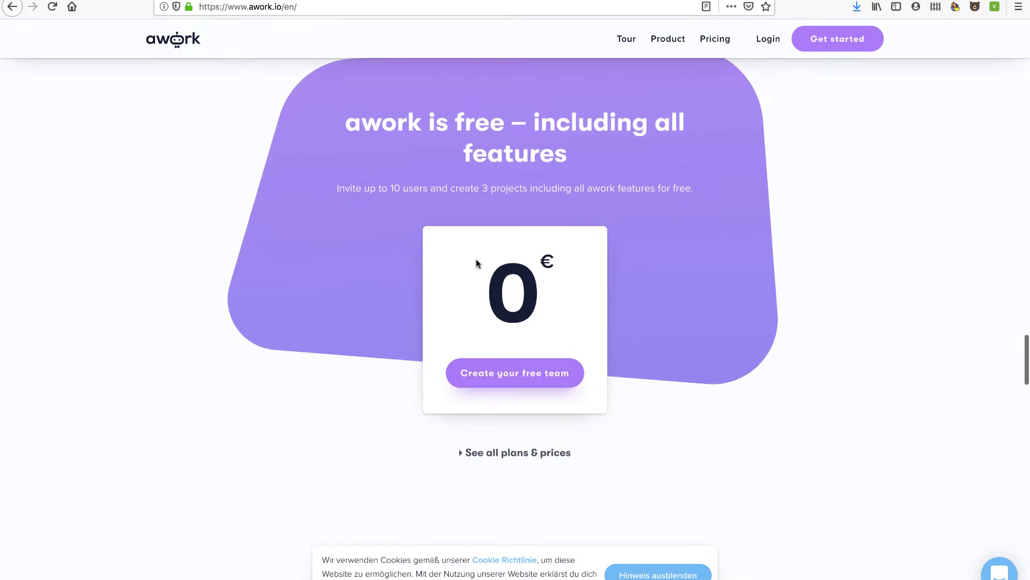
- Open 'See all plans & prices', switch it to English, and dismiss the cookie notice
click(495, 454)
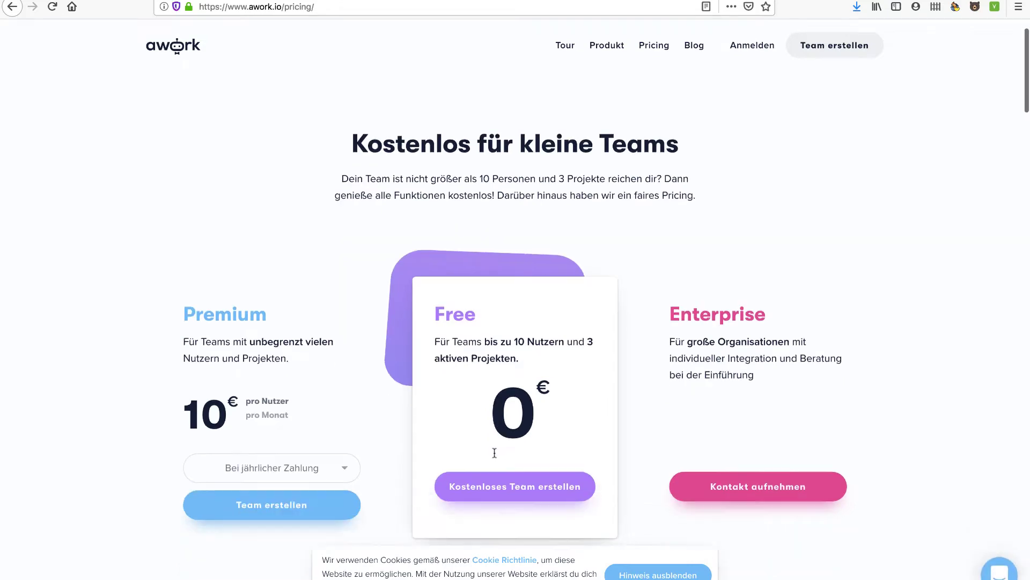
scroll(495, 452, down, 20)
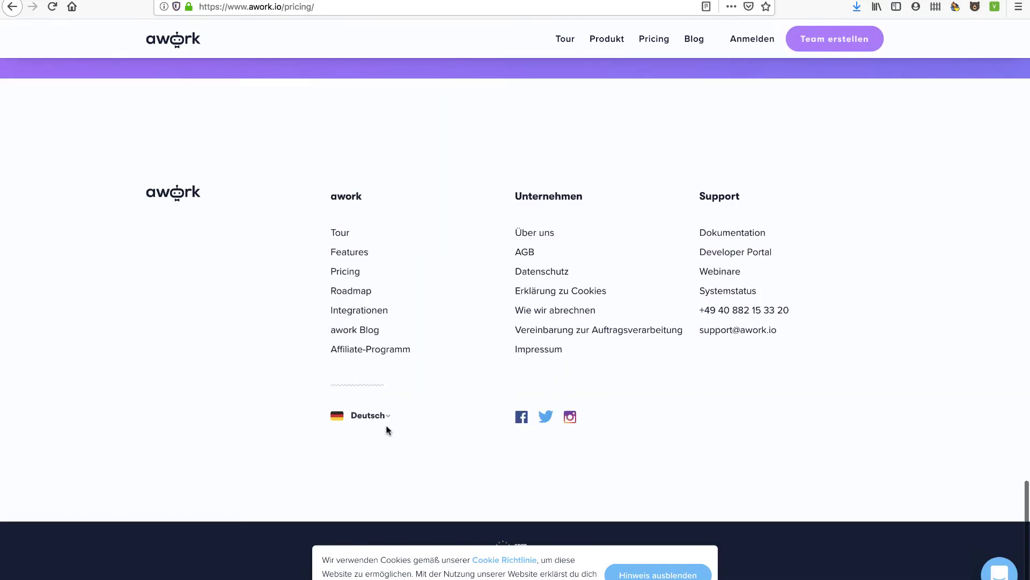
click(386, 416)
click(361, 418)
scroll(472, 413, down, 4)
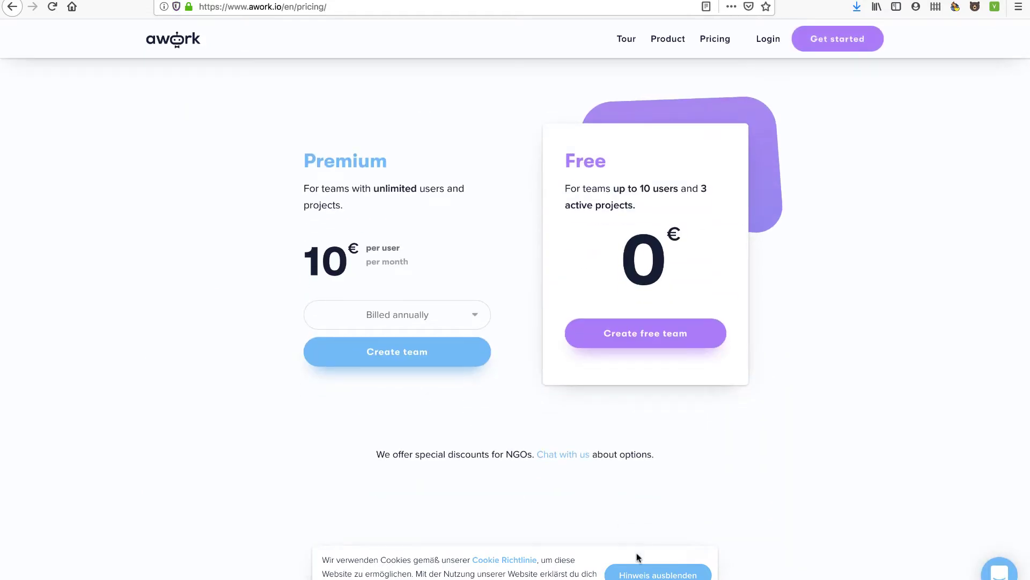
click(639, 573)
scroll(459, 354, up, 1)
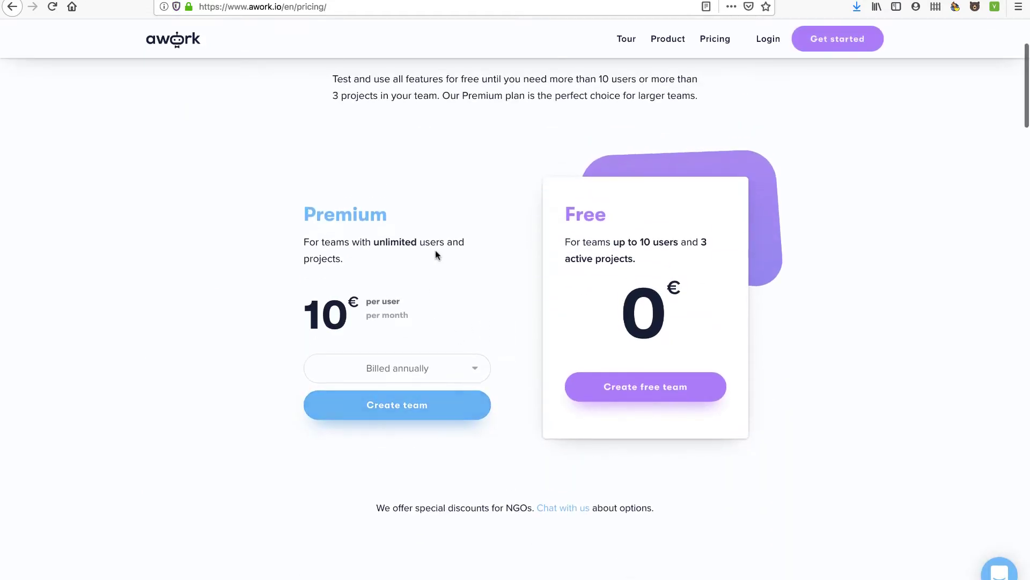
- Review the Free plan's user and project limits against Premium on the pricing page
mouse_move(584, 242)
mouse_down()
mouse_move(699, 244)
mouse_move(623, 264)
mouse_move(634, 262)
mouse_move(569, 237)
mouse_up()
click(583, 243)
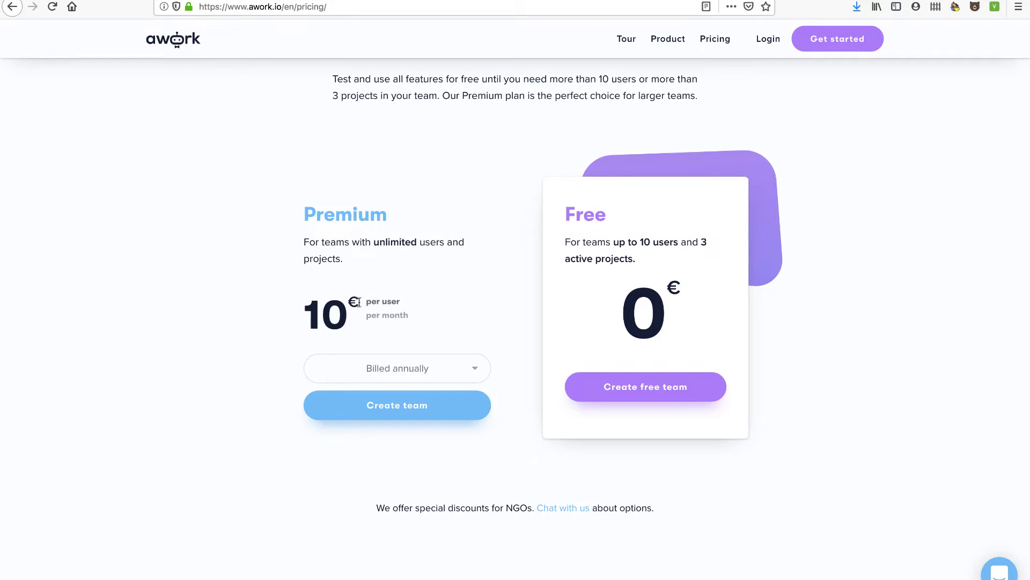
scroll(465, 440, down, 7)
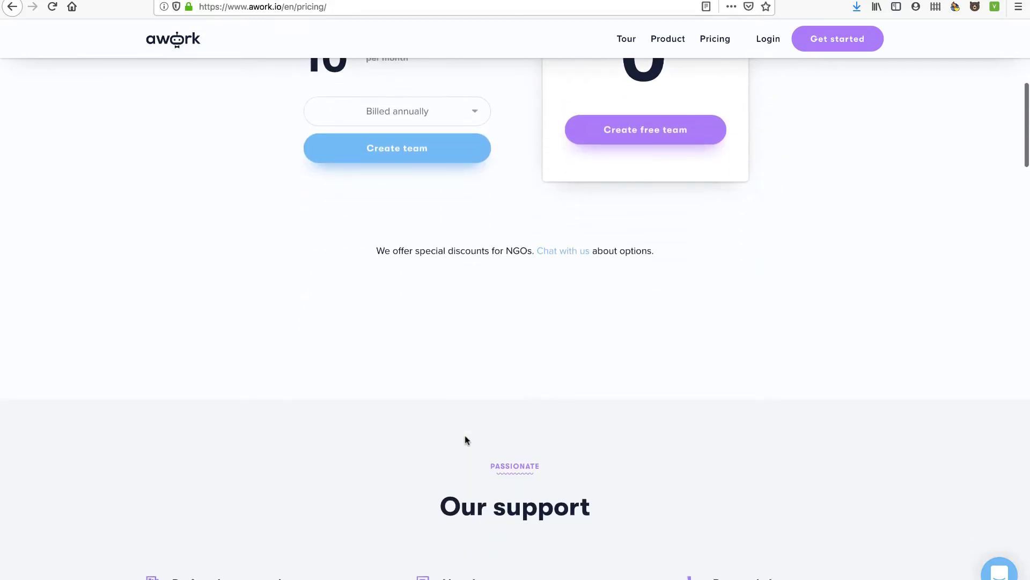
scroll(465, 437, down, 5)
scroll(467, 437, up, 14)
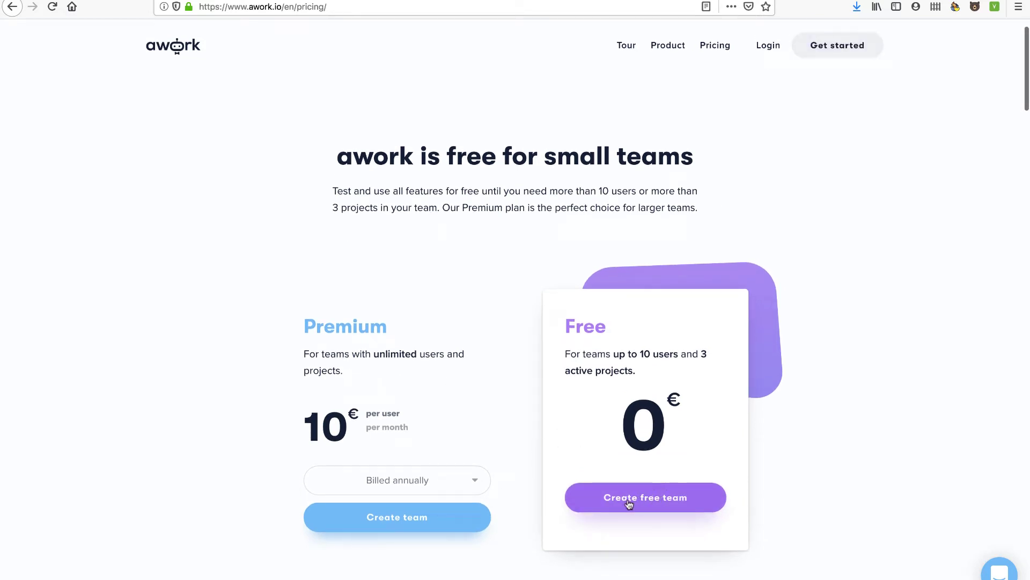
- Start a free team, enter your name and a password, accept the terms, and sign up
click(653, 500)
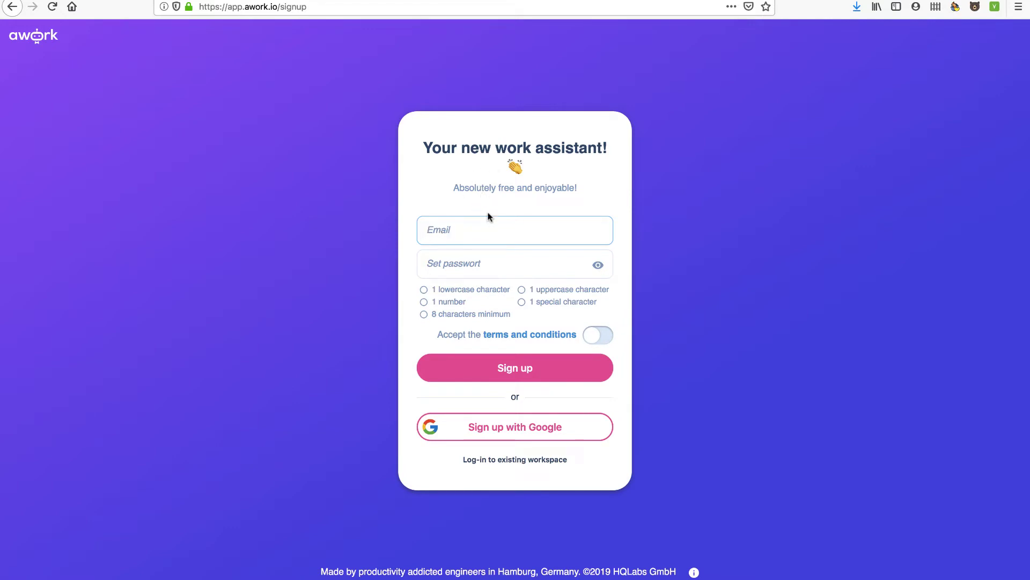
click(453, 263)
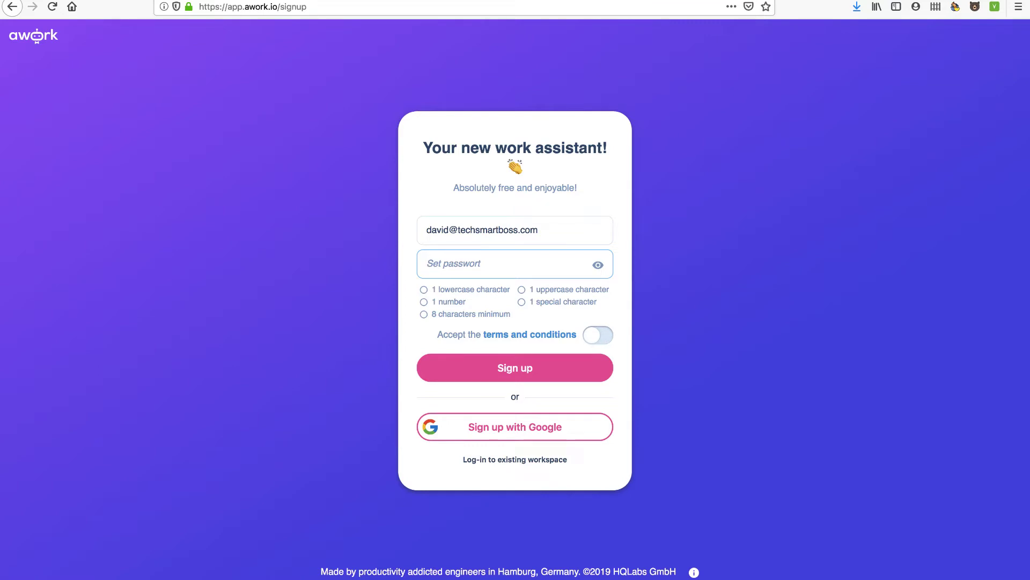
text(T)
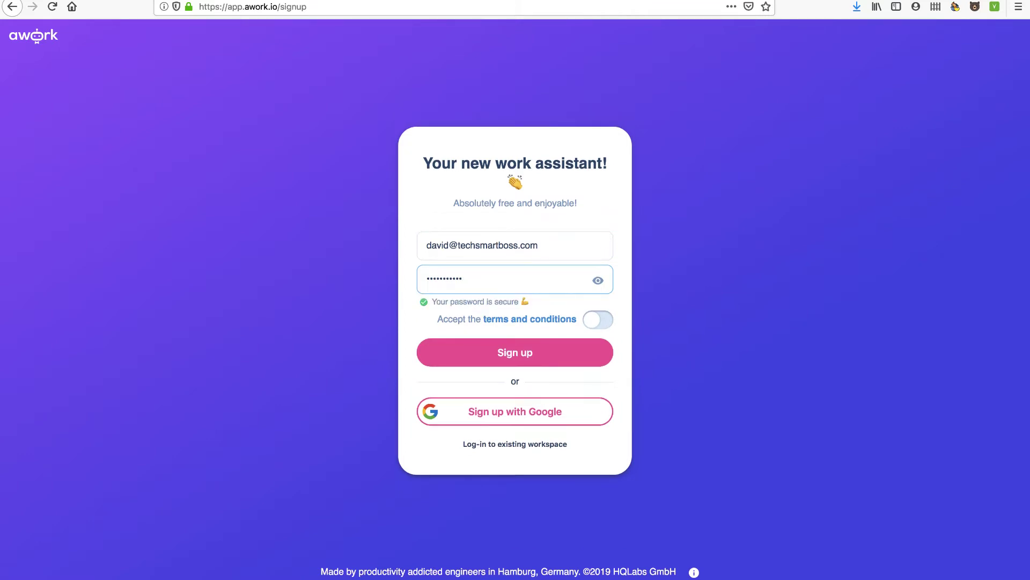
click(602, 321)
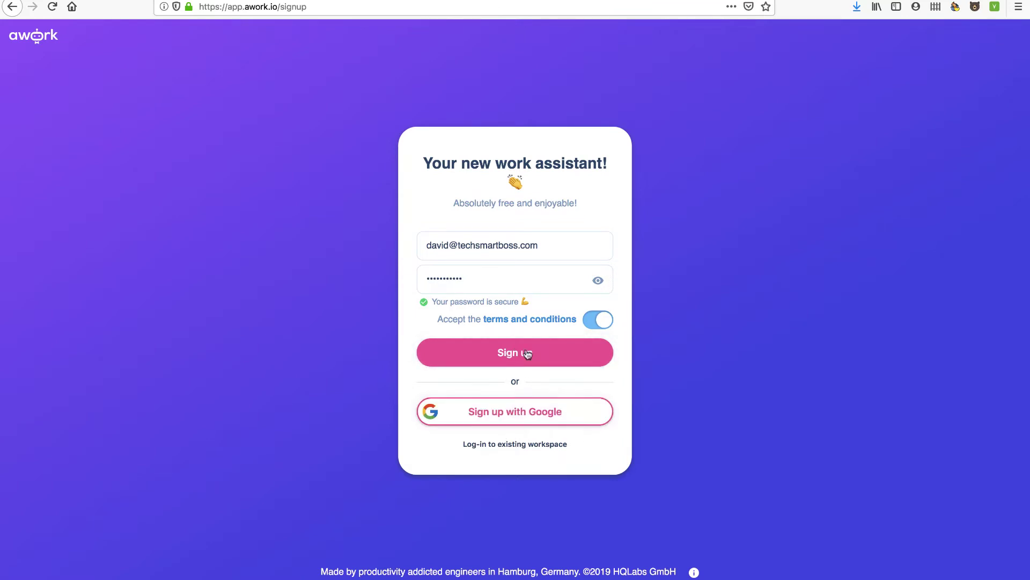
click(504, 353)
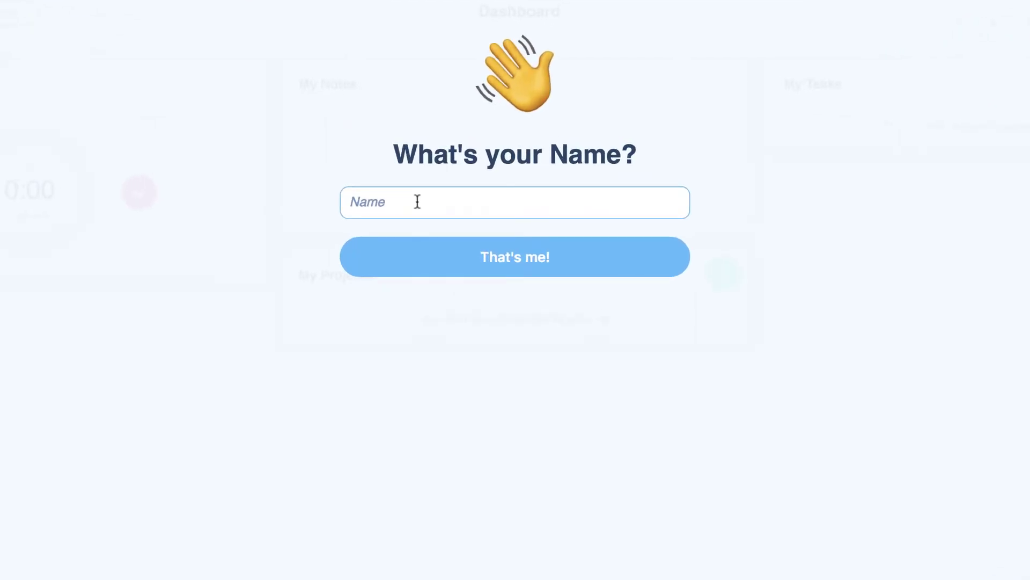
- Enter your profile name, name the workspace 'Tech Smart Boss', and keep the default project types
text(David Ferguson)
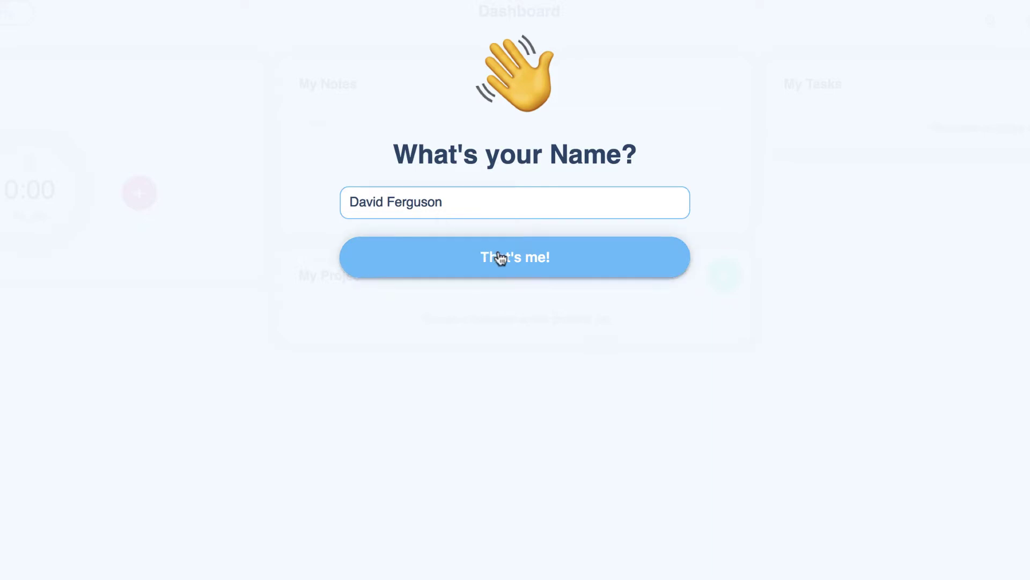
click(522, 267)
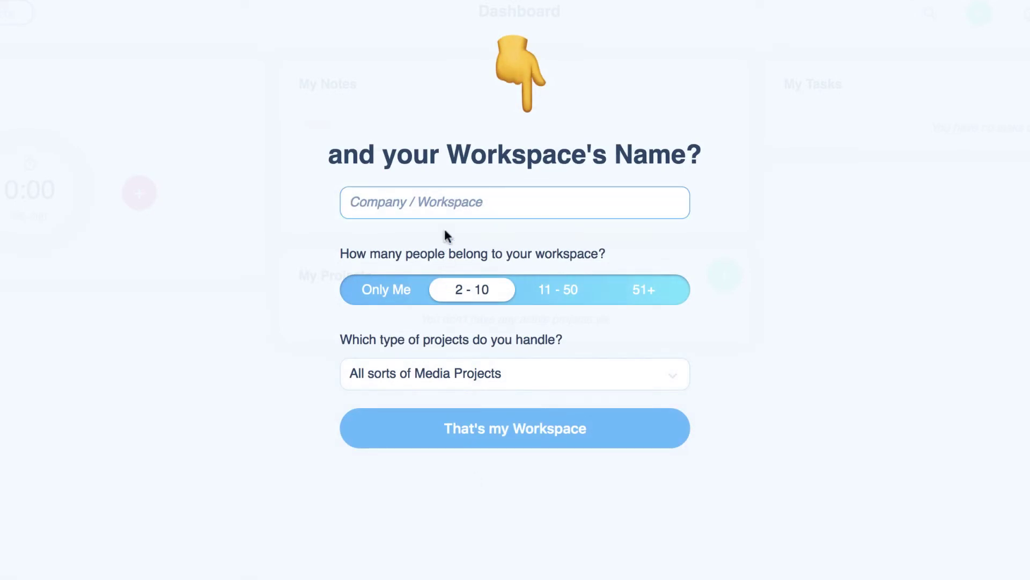
text(Tech )
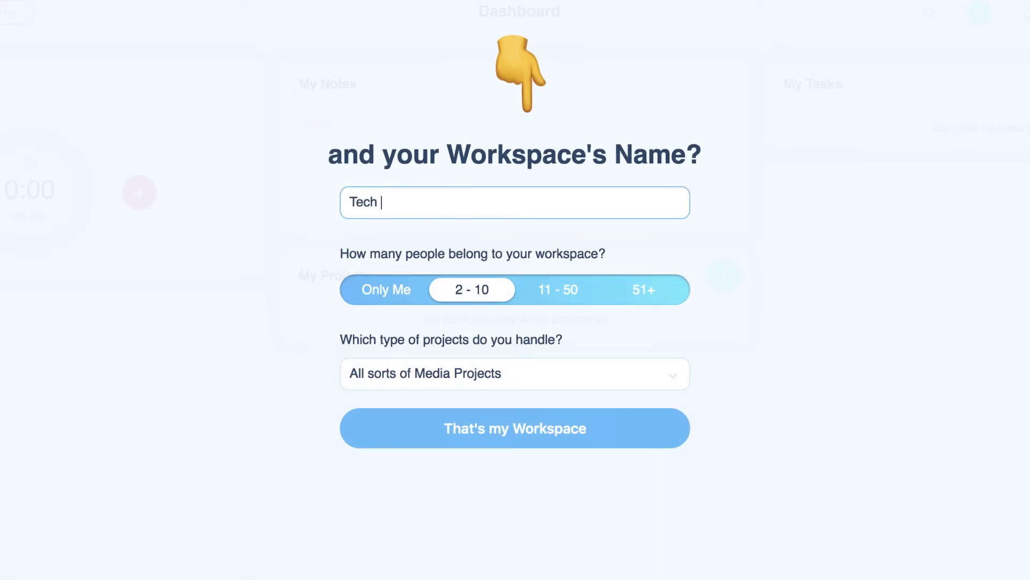
text(Smart Boss)
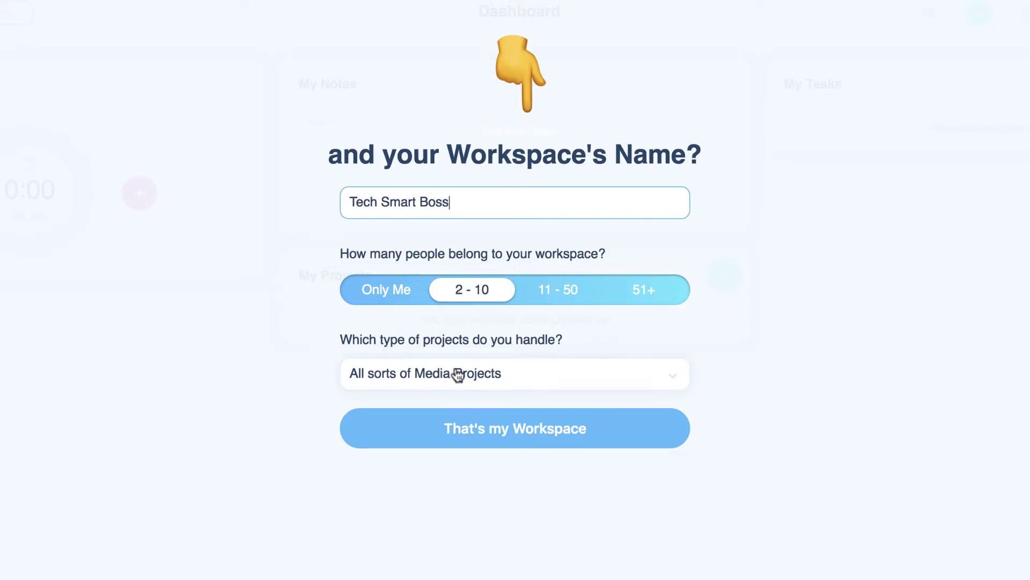
click(493, 375)
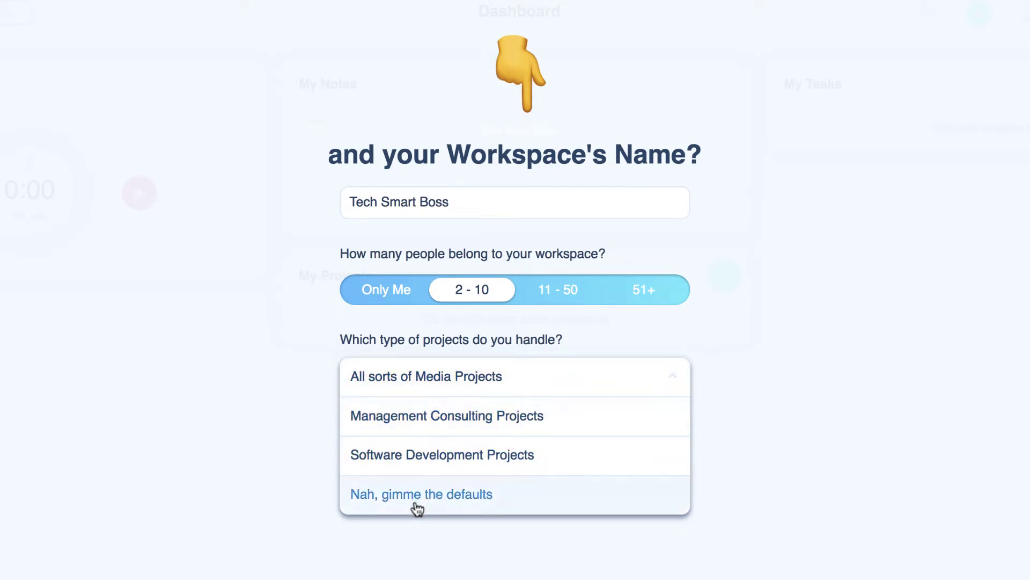
click(442, 491)
click(508, 429)
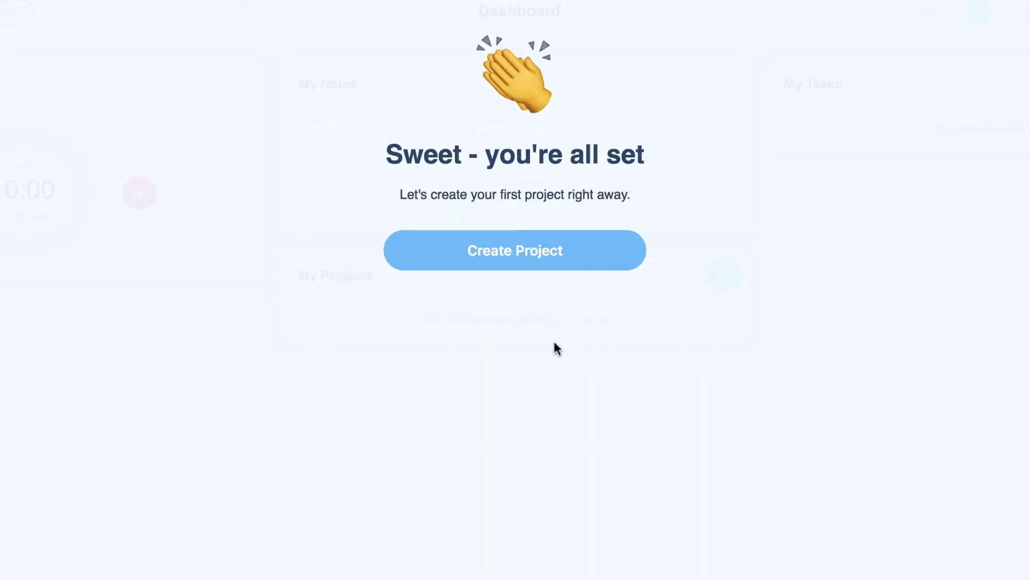
- Name the first project 'New micro website', choose the Internal type, and create it
click(509, 258)
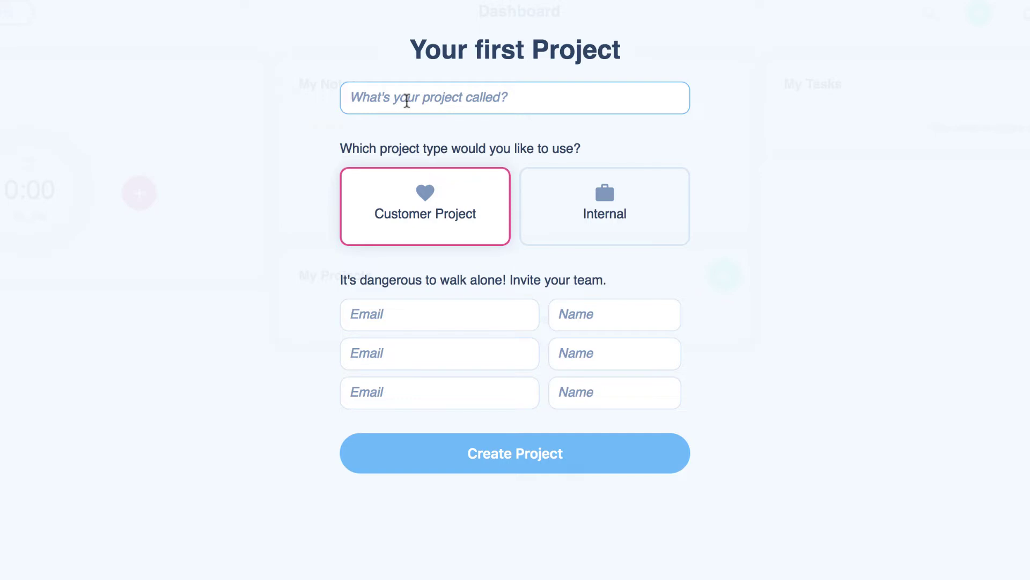
text(New micro website)
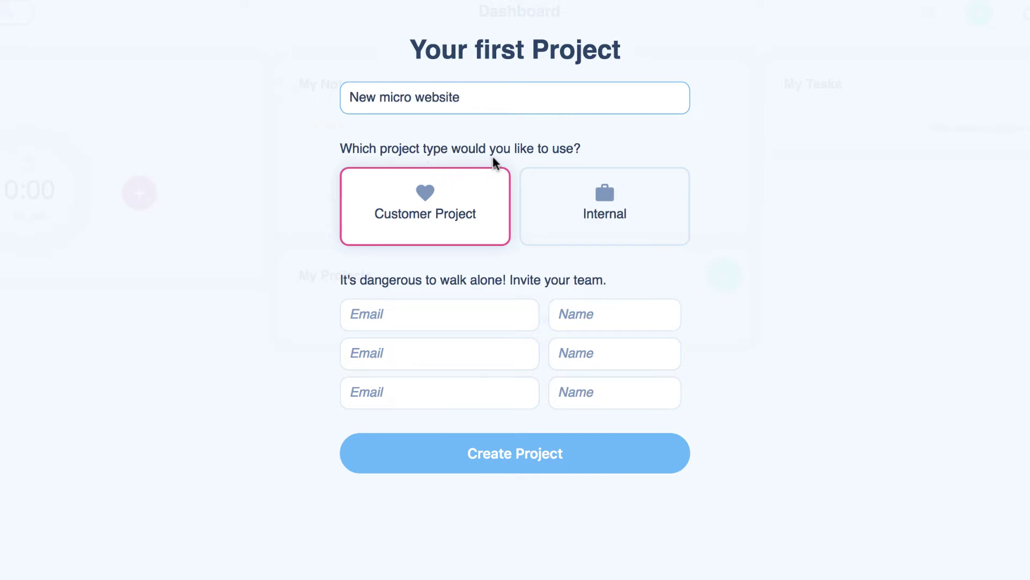
click(580, 213)
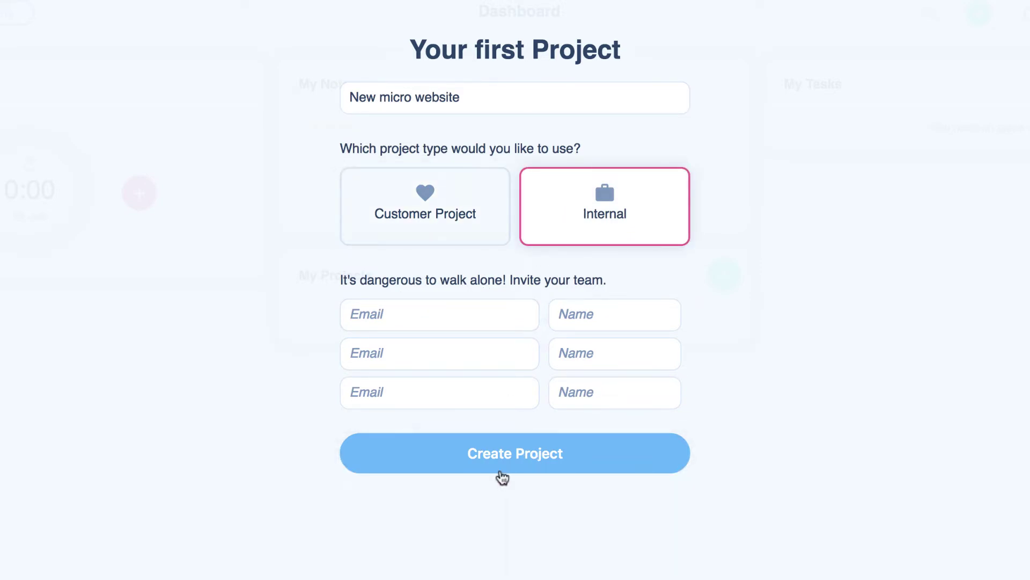
click(501, 465)
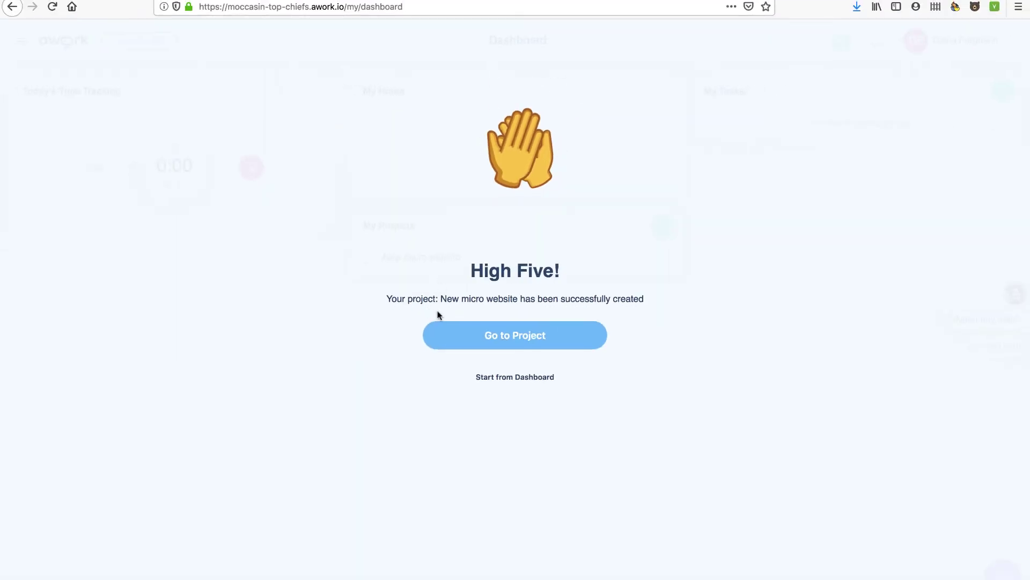
- Open New micro website, step through the activity, timer and tasks tour hints, then go to Tasks
click(513, 338)
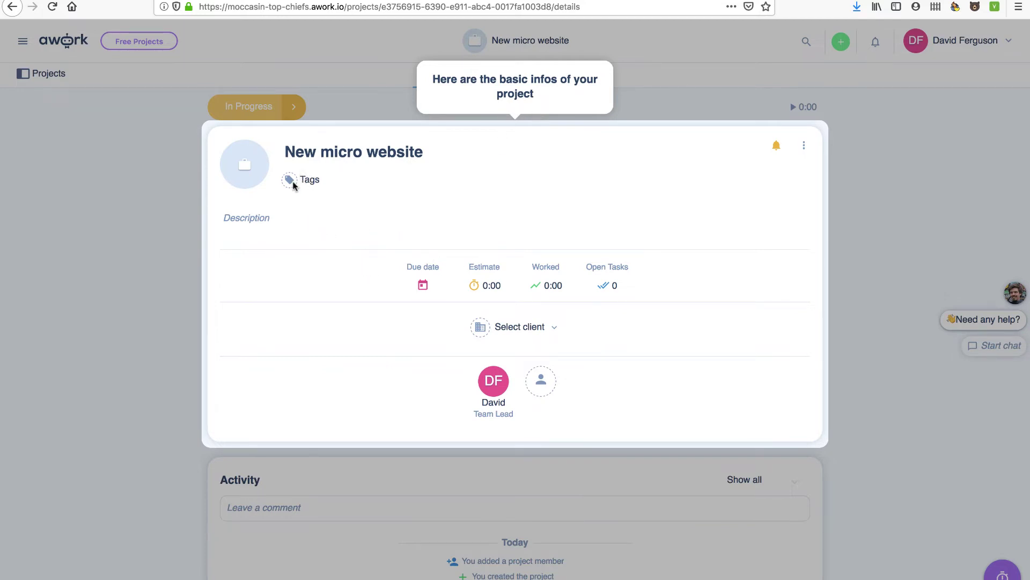
click(262, 220)
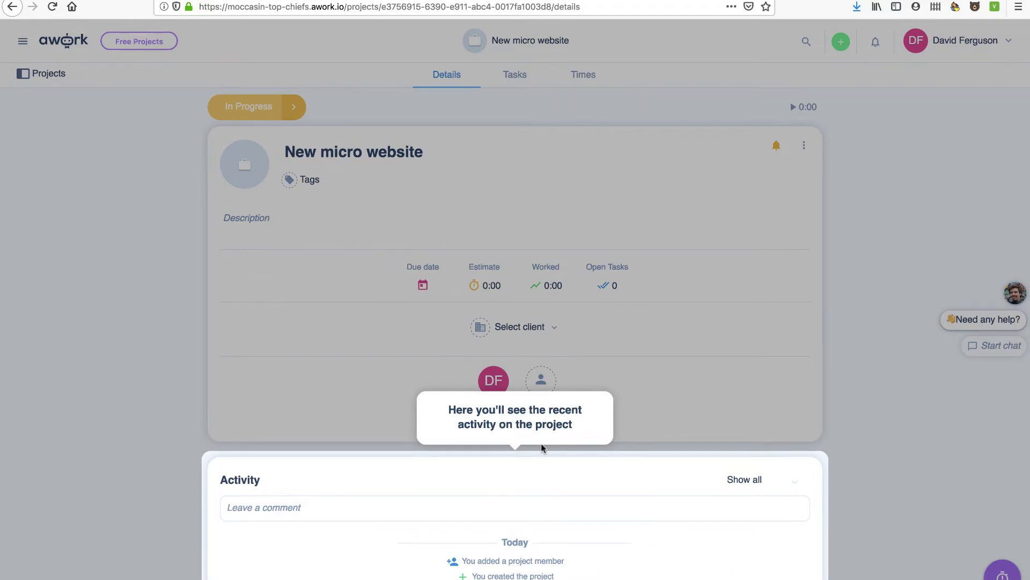
click(884, 380)
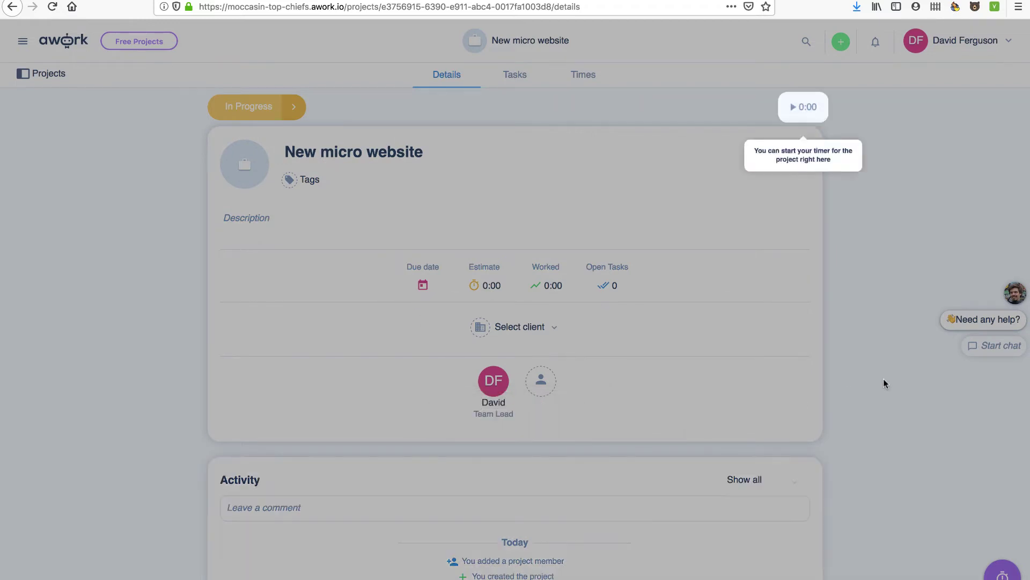
click(816, 156)
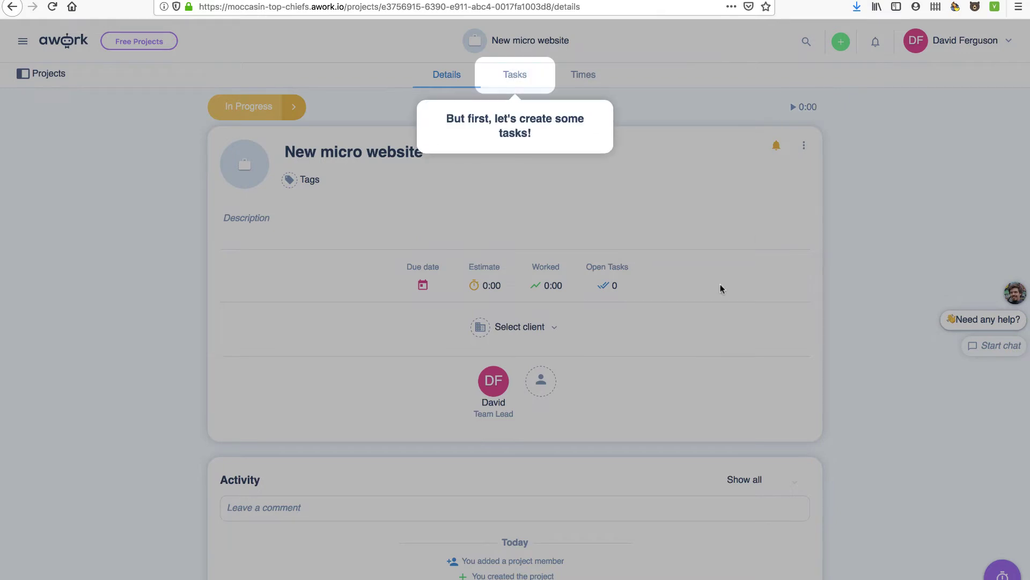
click(499, 133)
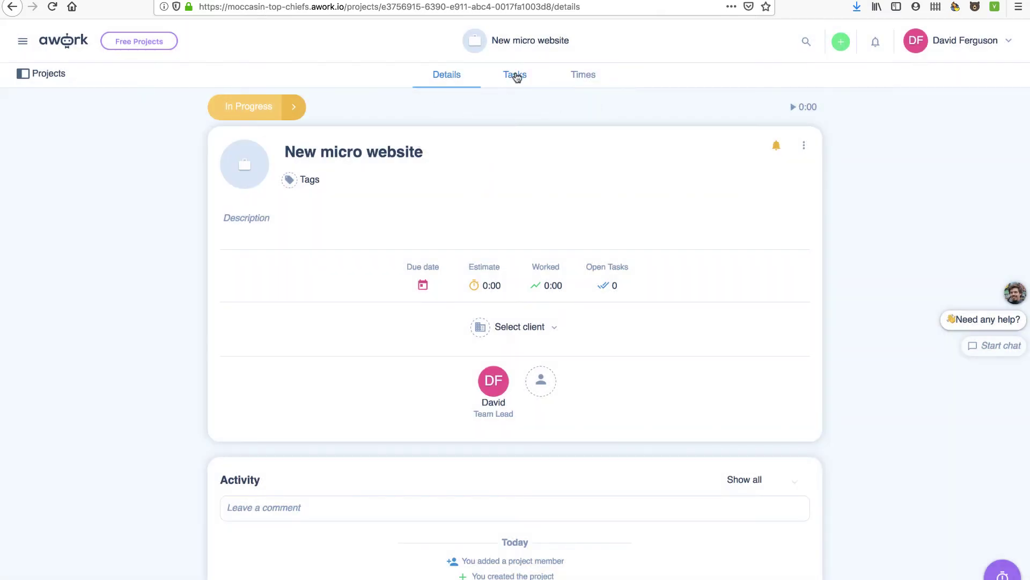
click(515, 76)
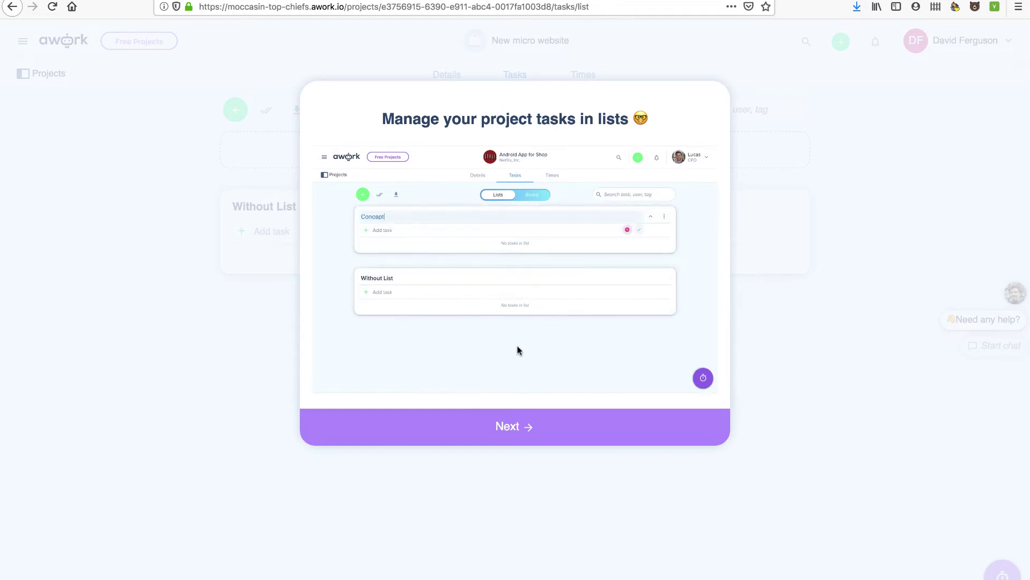
- Page through the Kanban, planning and team communication intro slides and close the introduction
click(512, 437)
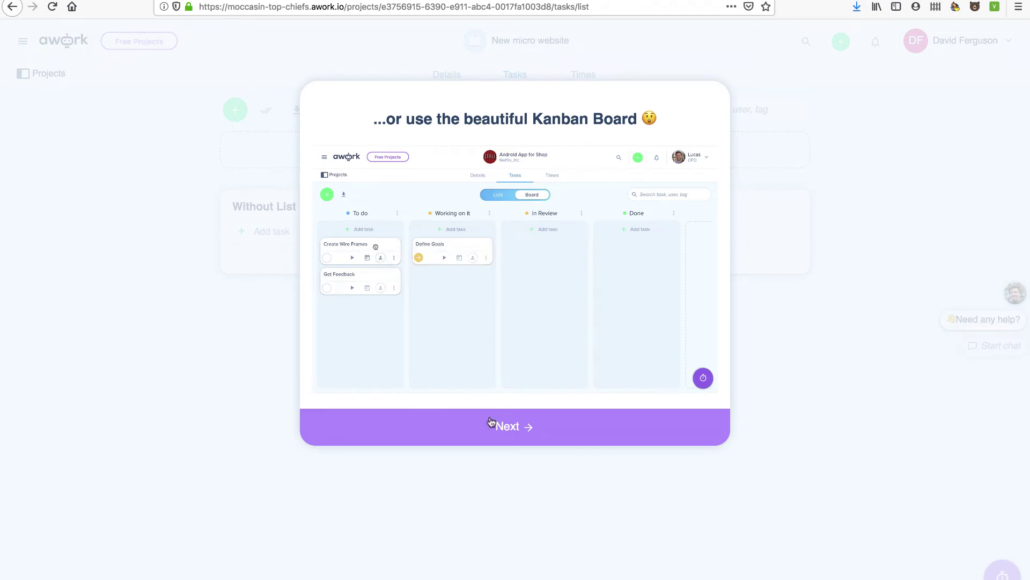
click(515, 426)
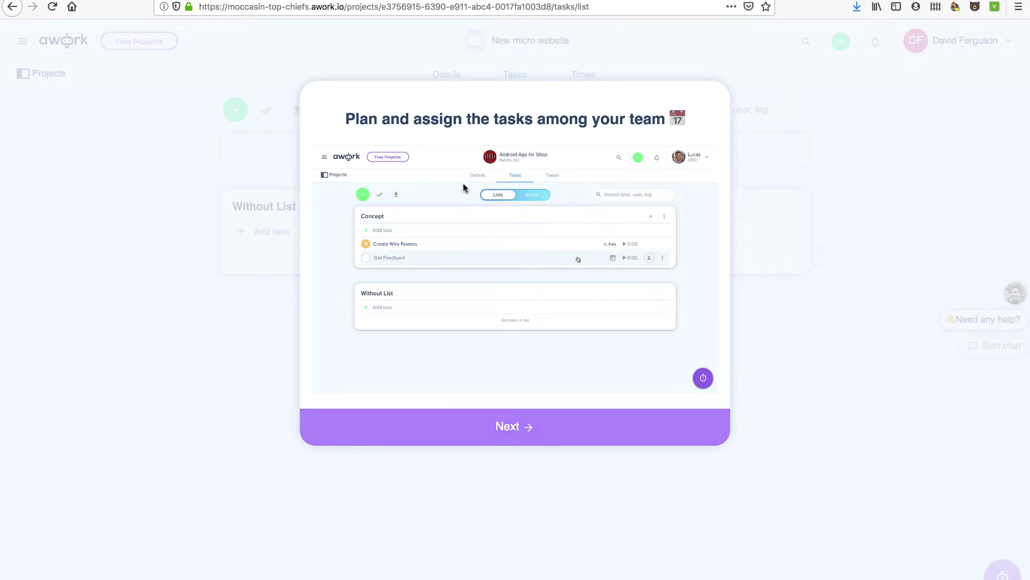
click(505, 428)
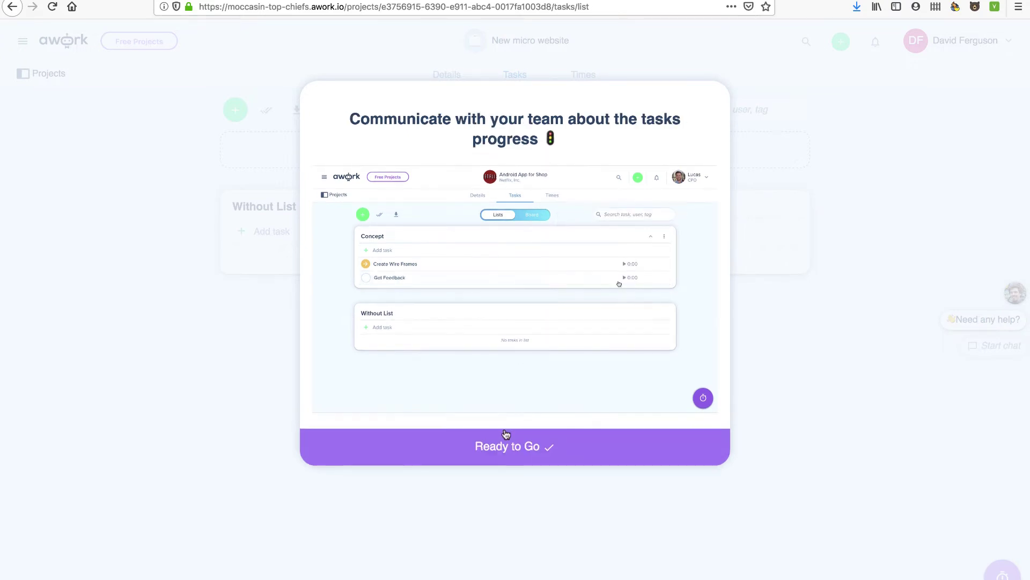
click(514, 451)
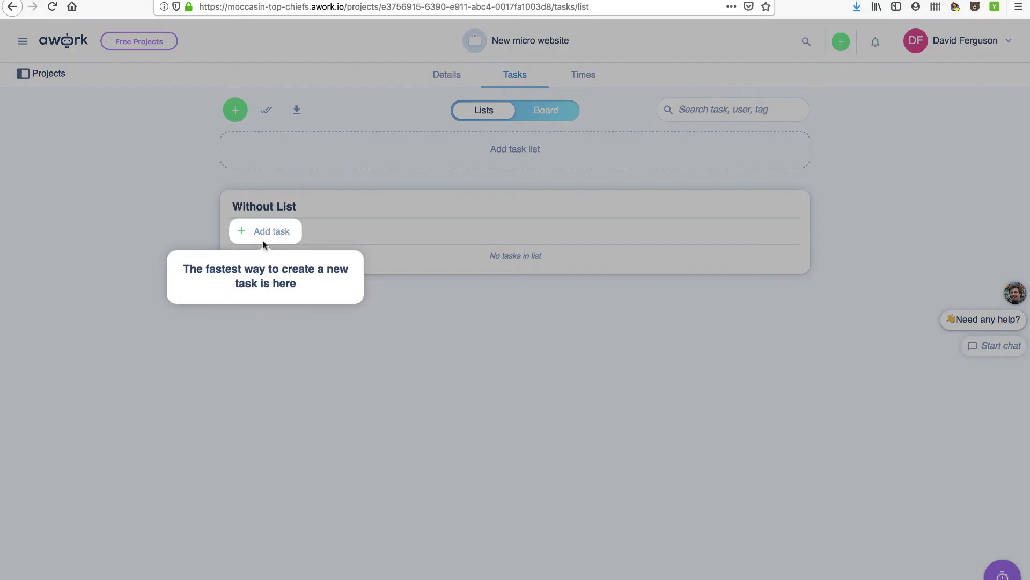
- Create a list 'Major Activiries' containing the task 'Determine a domain'
click(252, 289)
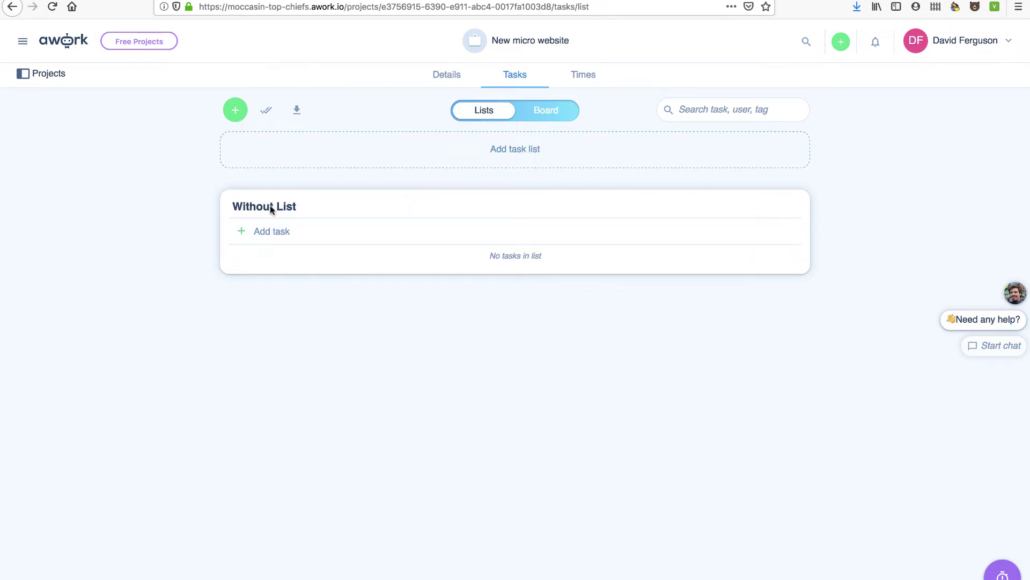
click(530, 151)
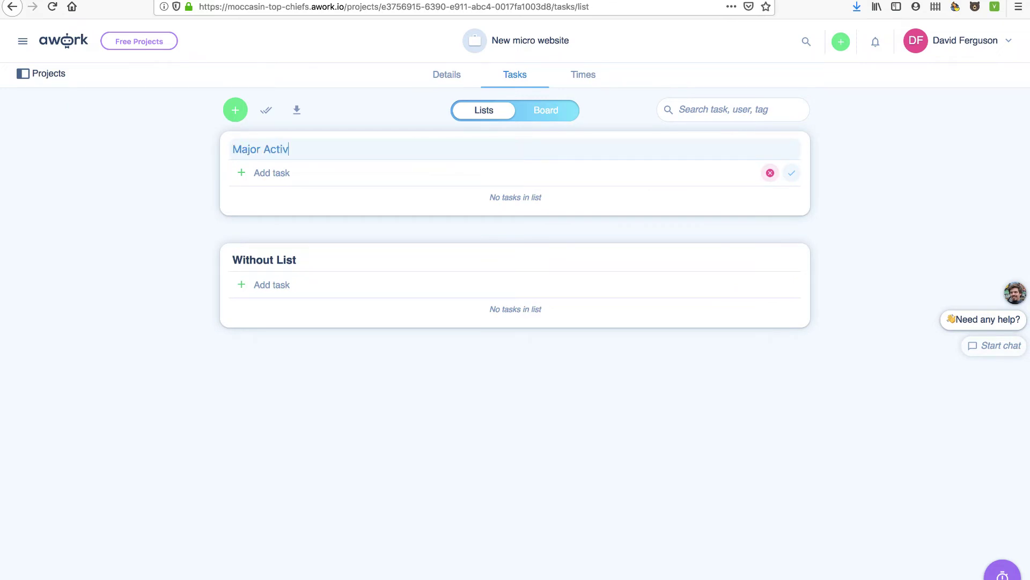
key(Return)
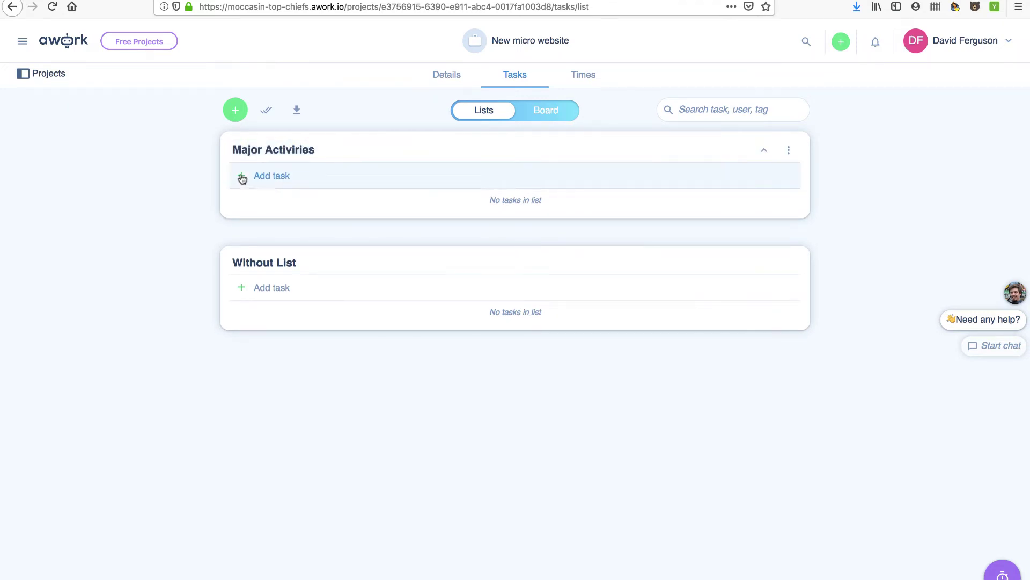
click(241, 173)
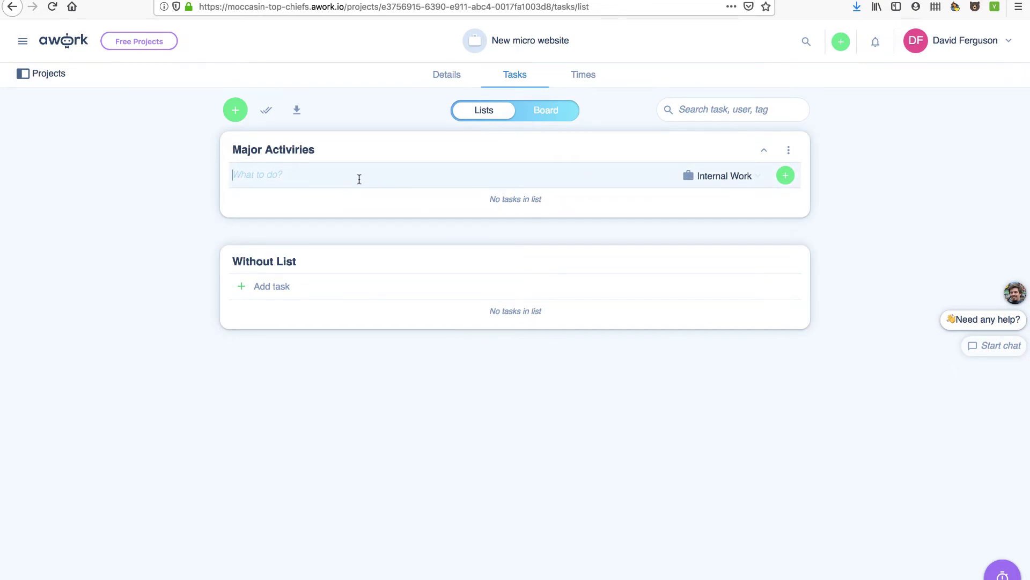
text(Determine a domain)
key(Return)
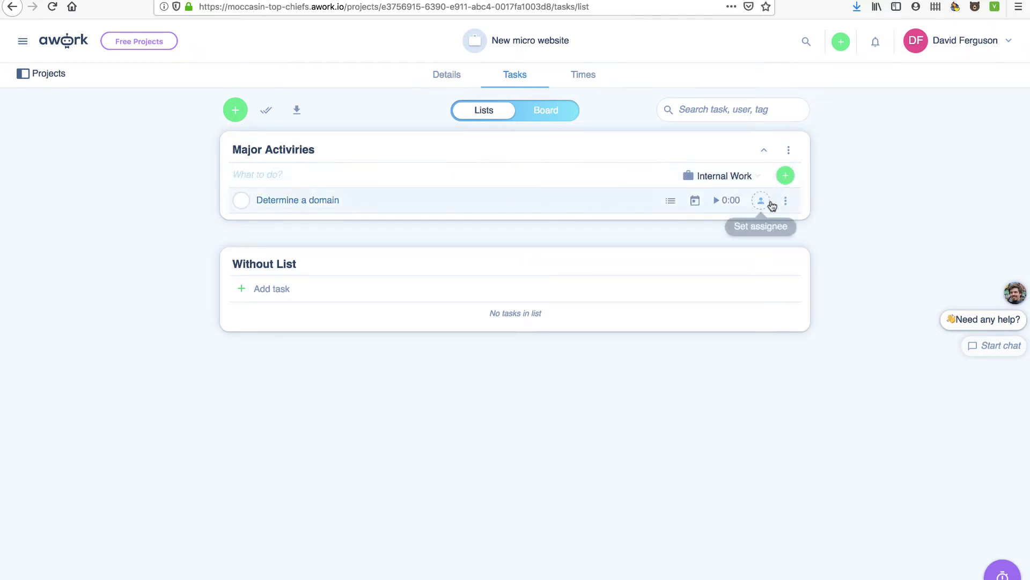
- Give 'Determine a domain' a due date of 23 June and assign it to yourself
click(671, 202)
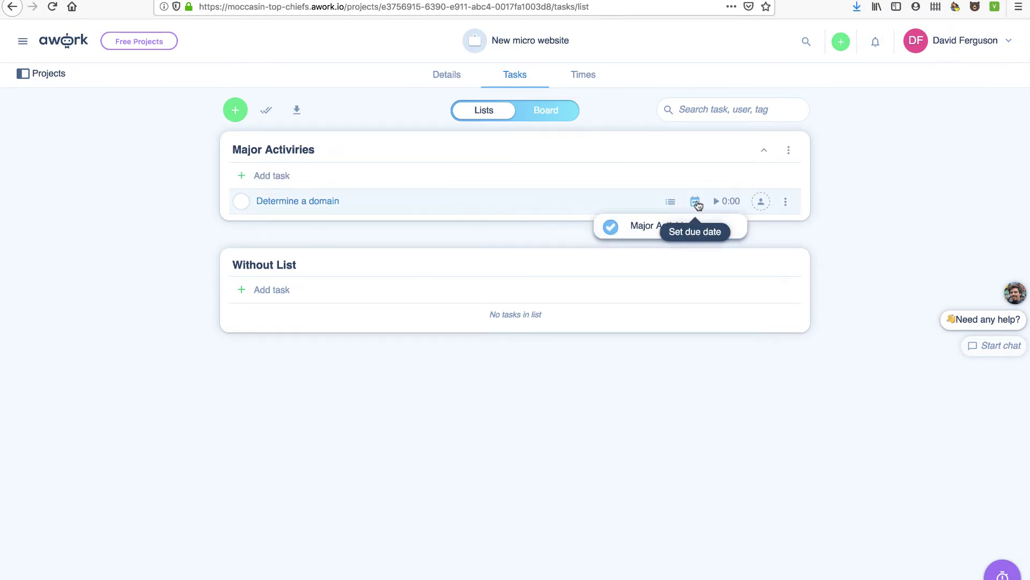
click(698, 205)
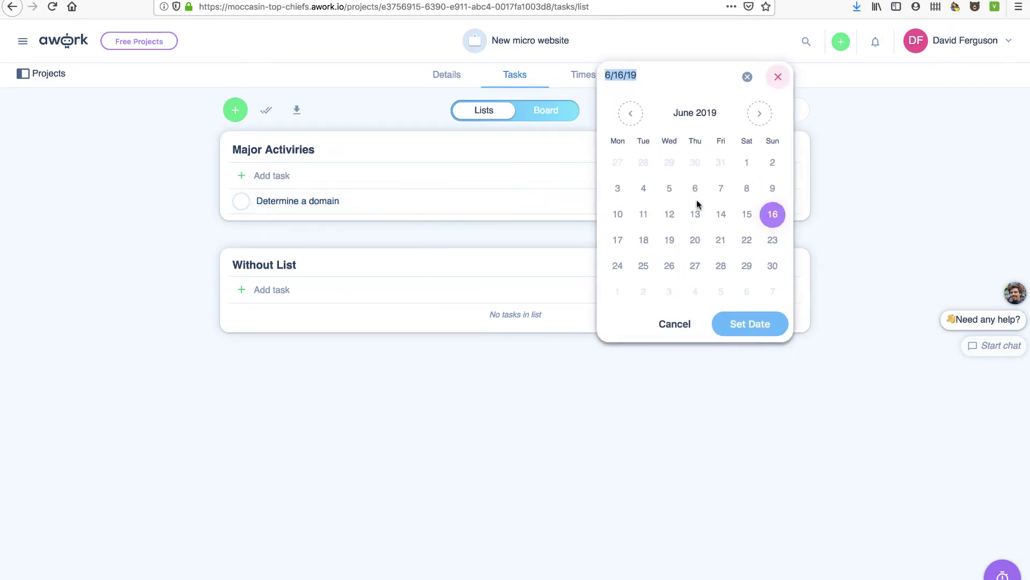
click(765, 241)
click(759, 206)
click(738, 285)
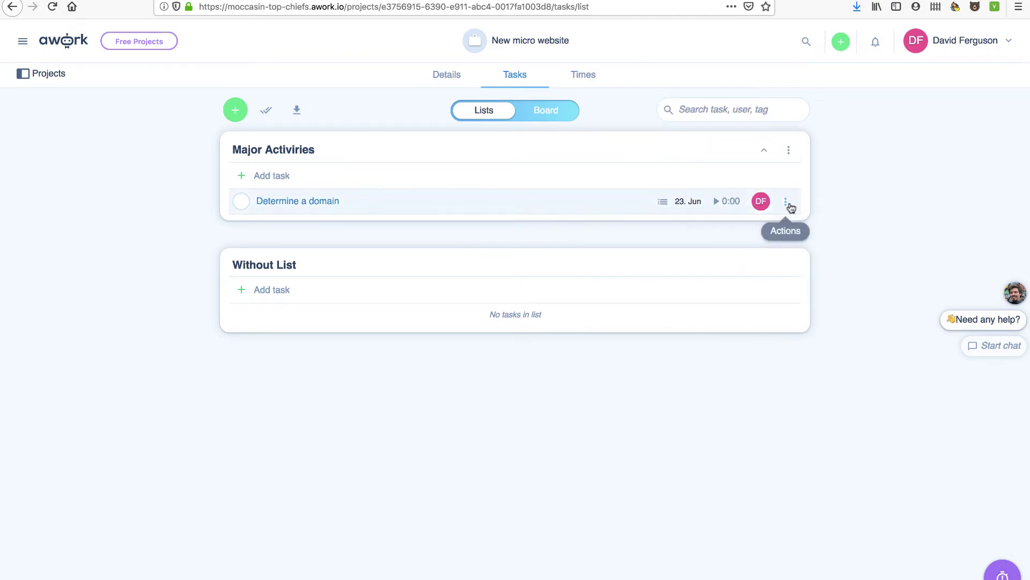
click(787, 204)
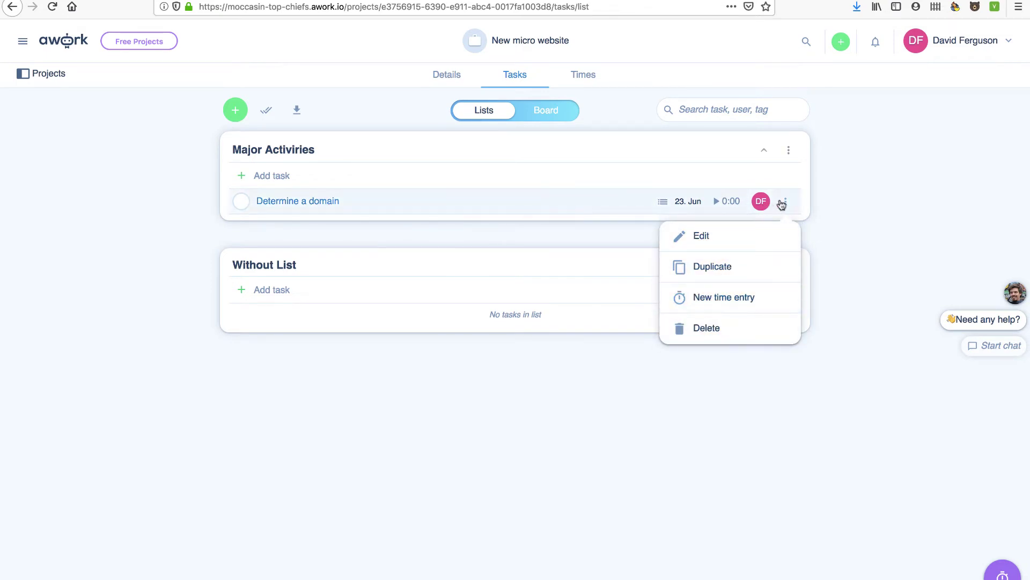
- Add 'Come up with a wordpress theme' to Major Activiries with type Internal Work
click(290, 175)
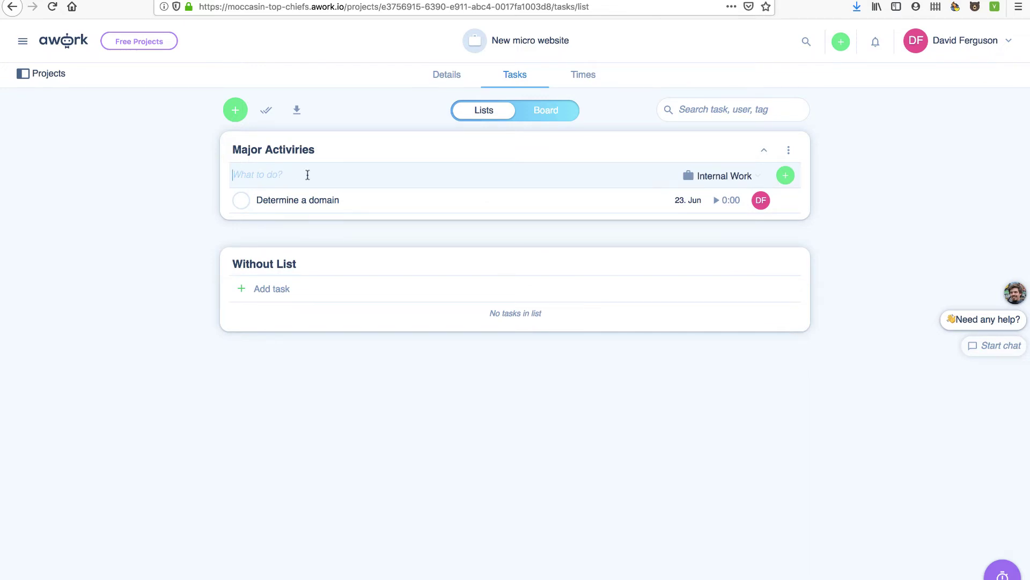
text(Come up with a wordpress theme)
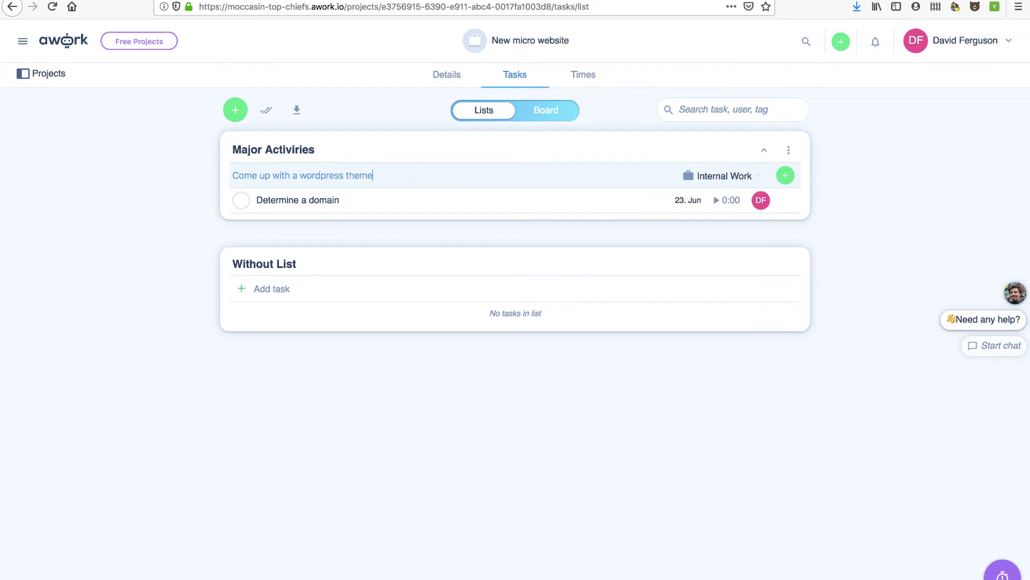
click(756, 177)
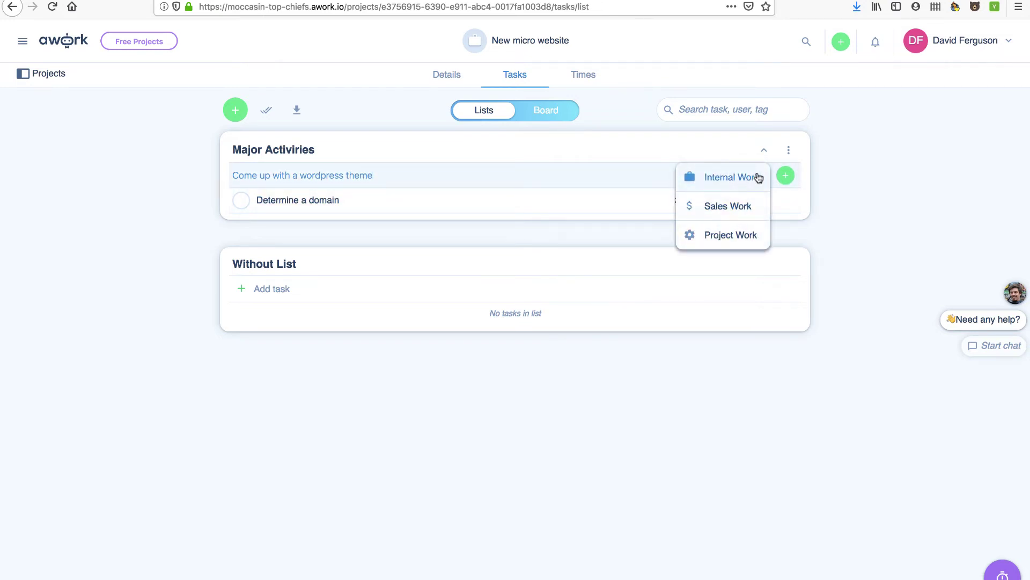
click(754, 178)
click(785, 177)
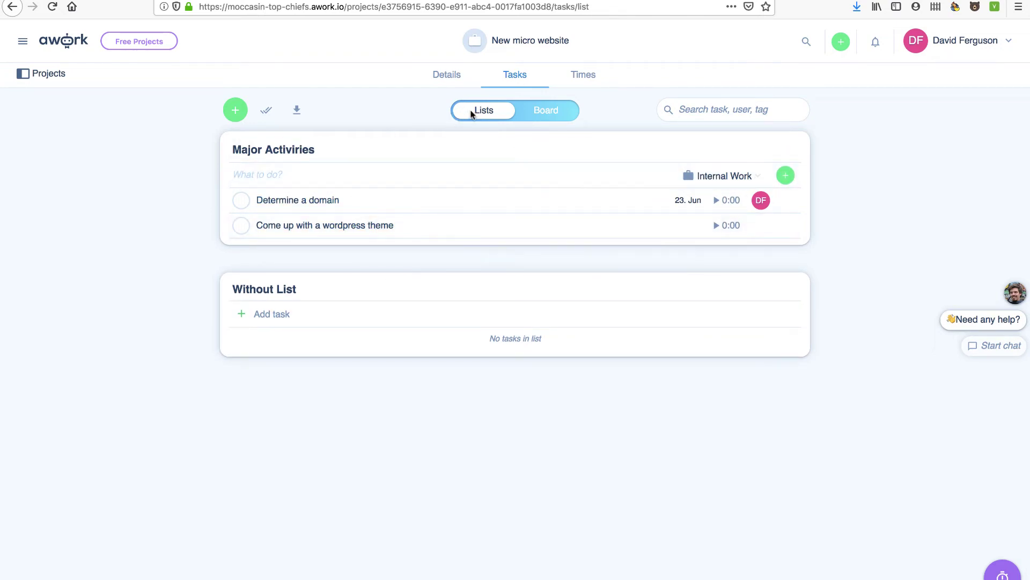
click(265, 112)
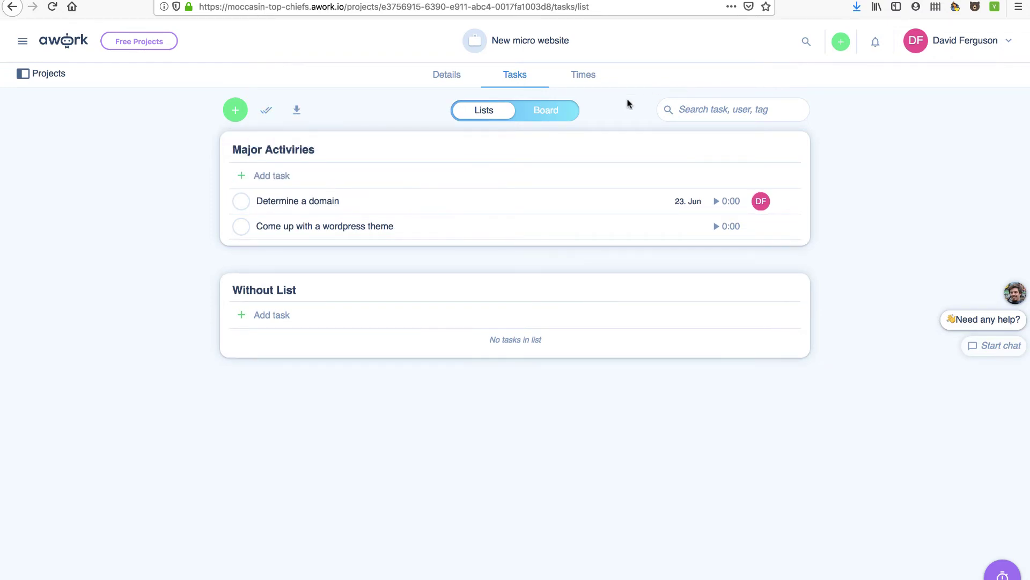
- On the board, move 'Determine a domain' into In Progress, check Times, and return to Tasks
click(554, 113)
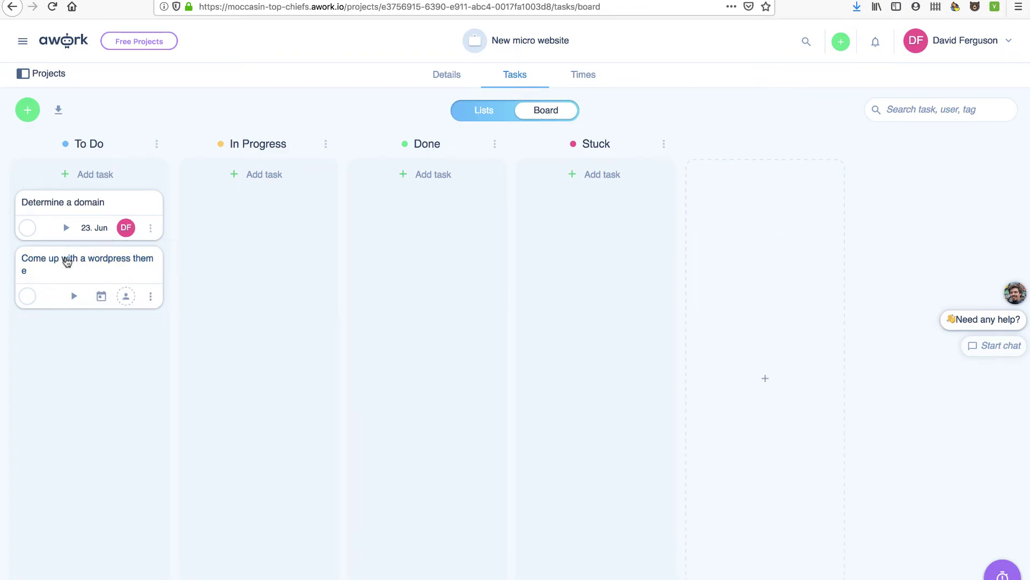
drag(62, 209, 229, 206)
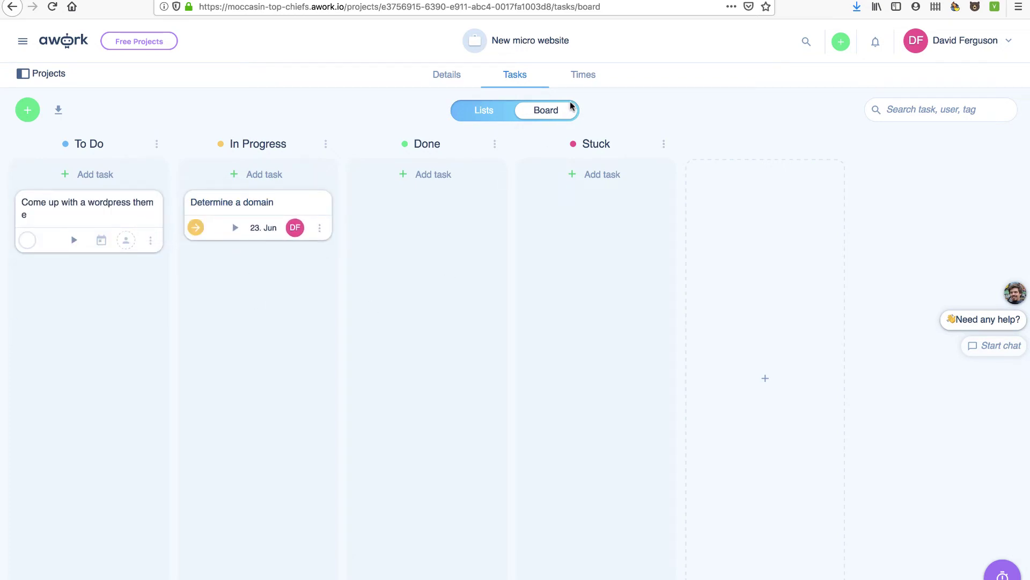
click(584, 76)
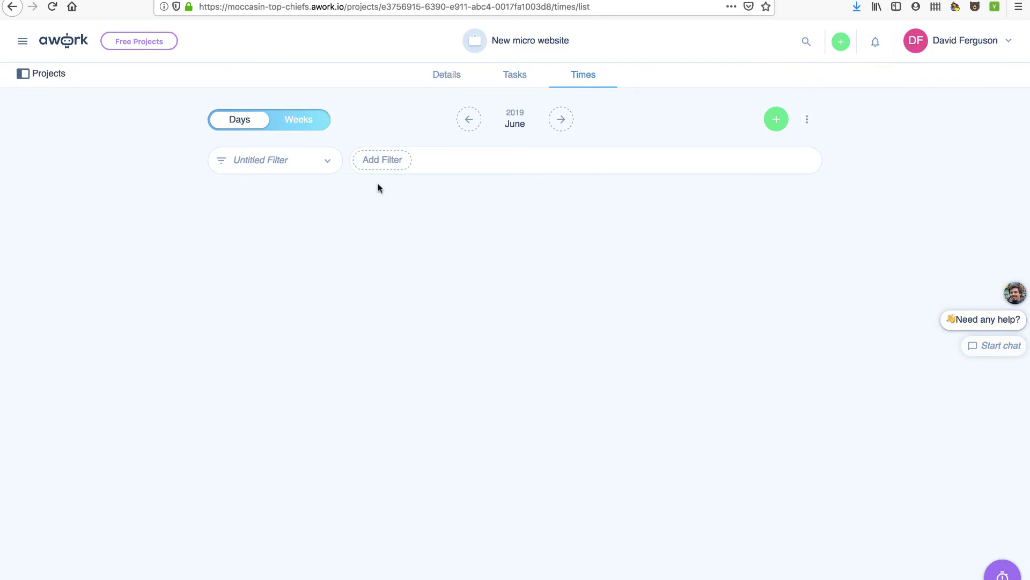
click(515, 76)
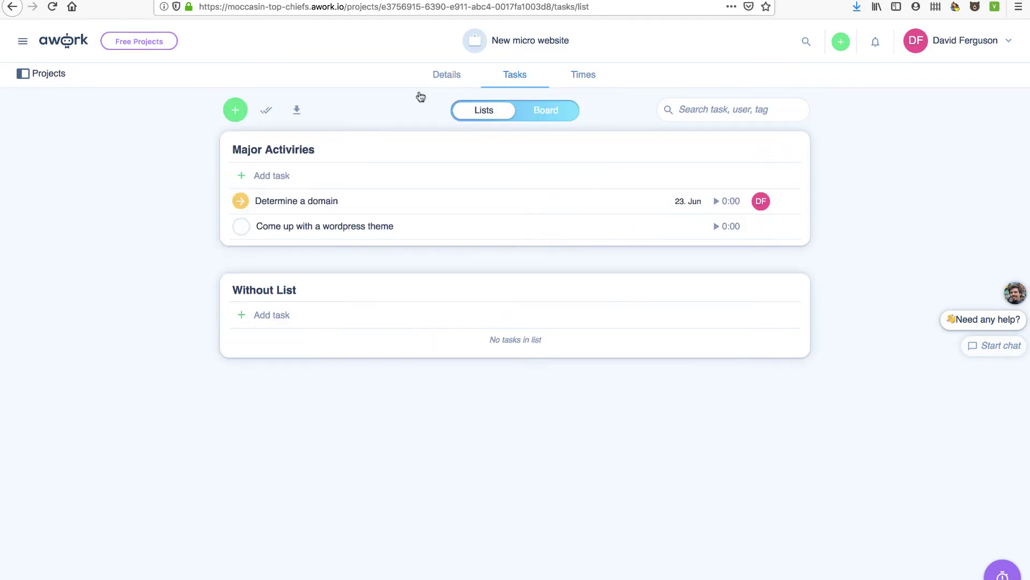
- Go from Projects to the personal dashboard and dismiss the top tasks and timer tips
click(46, 77)
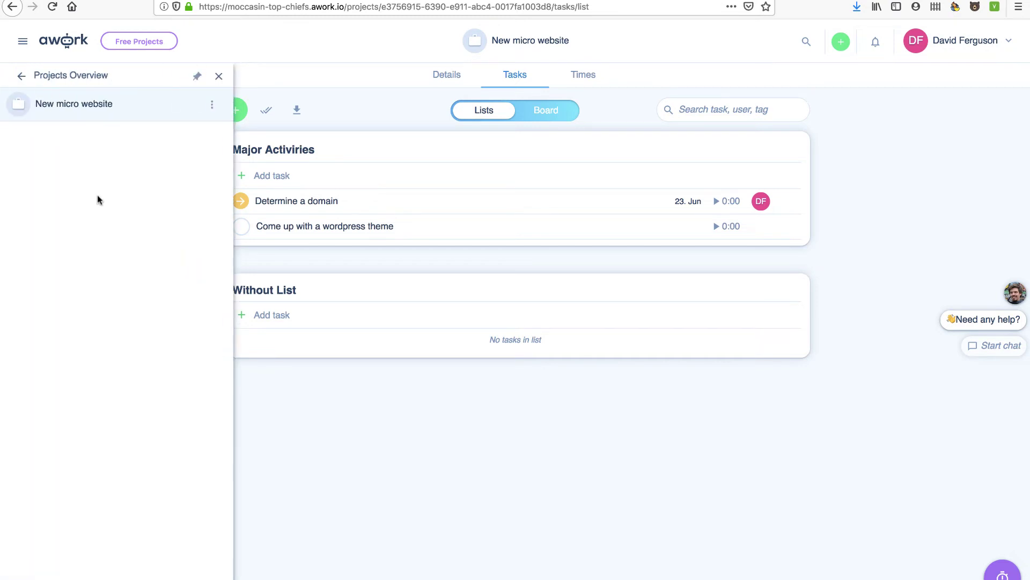
click(57, 76)
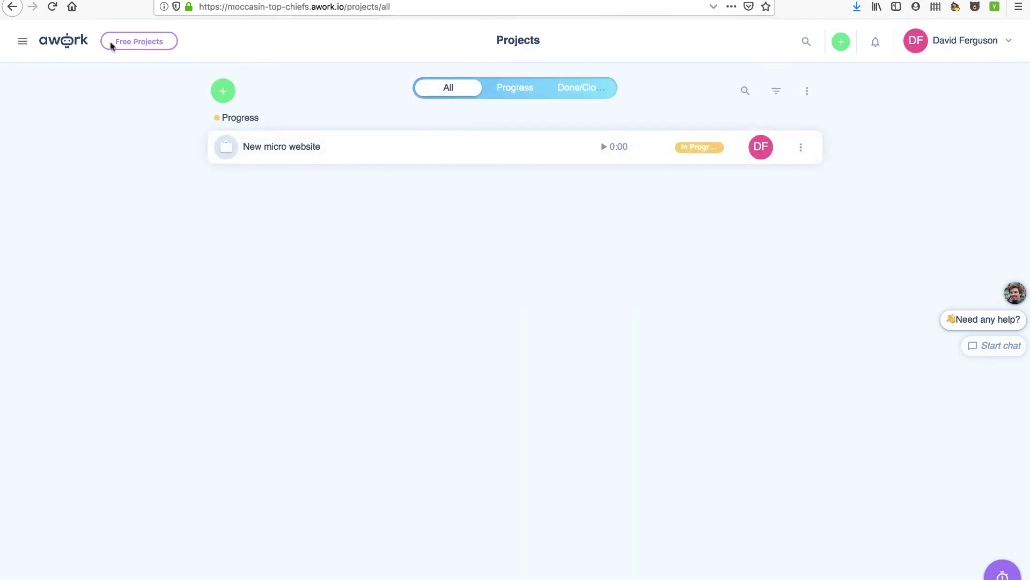
click(24, 42)
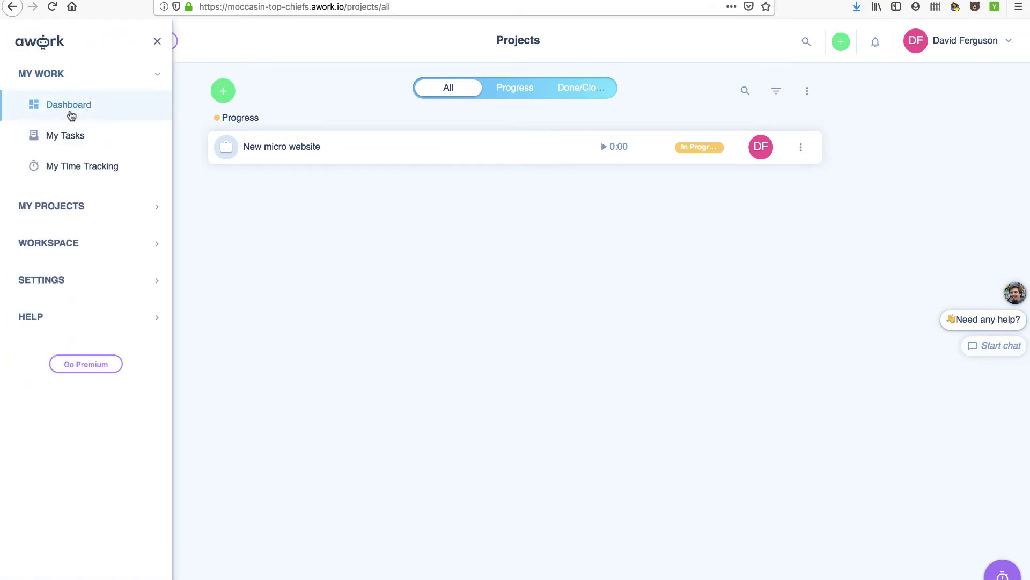
click(67, 107)
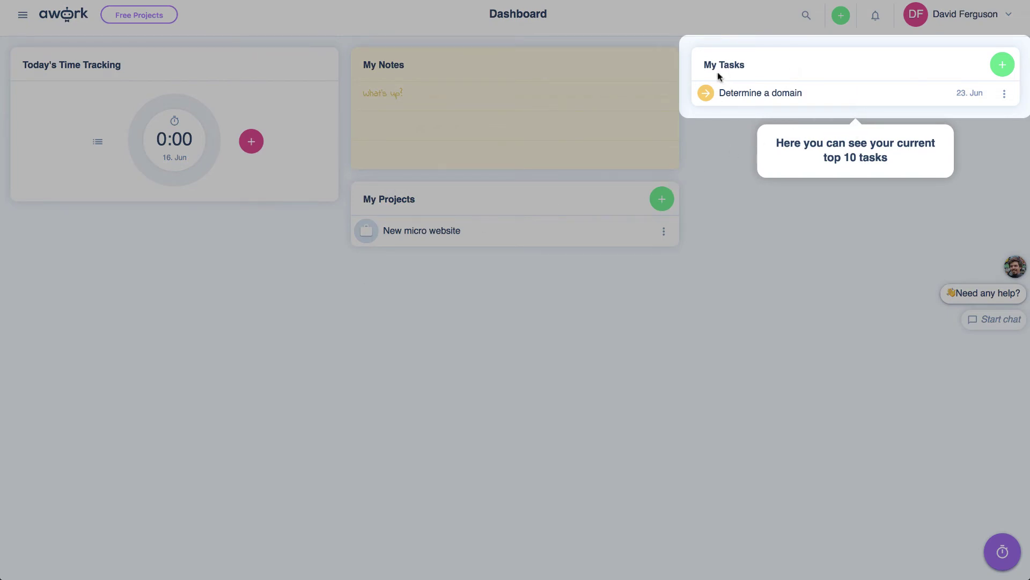
click(863, 72)
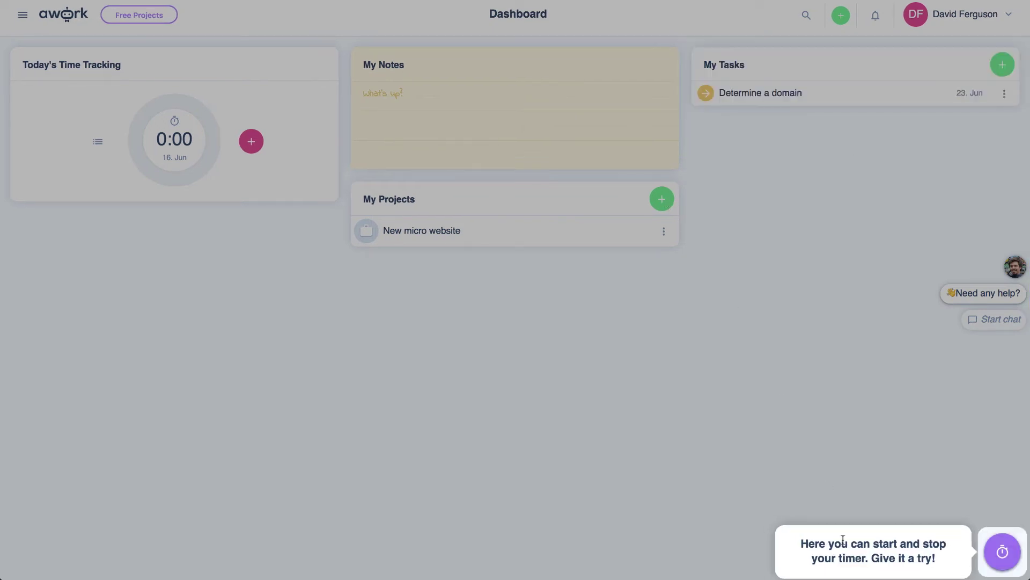
click(843, 538)
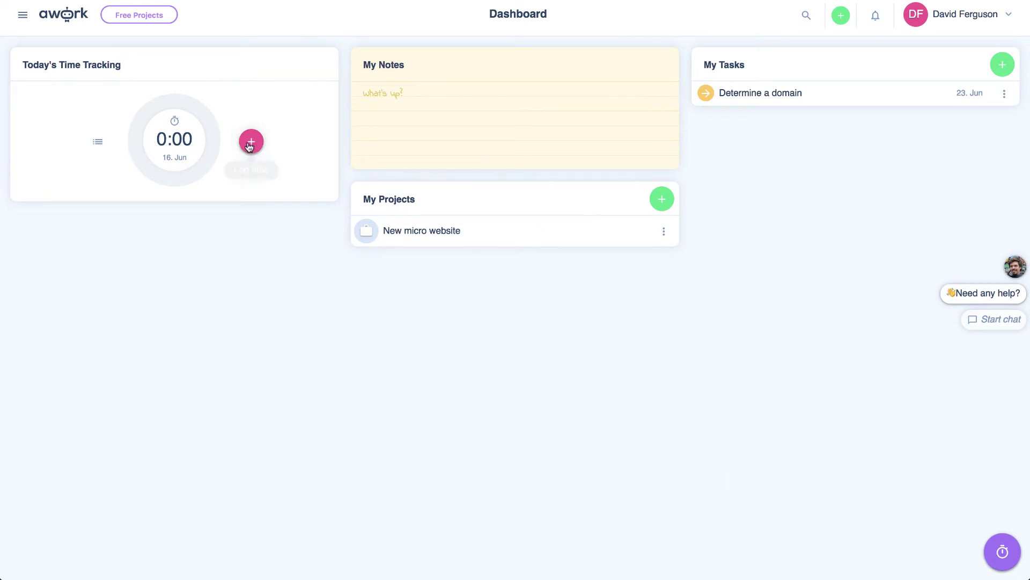
- Review My Times, then begin a manual time entry from the dashboard
click(97, 141)
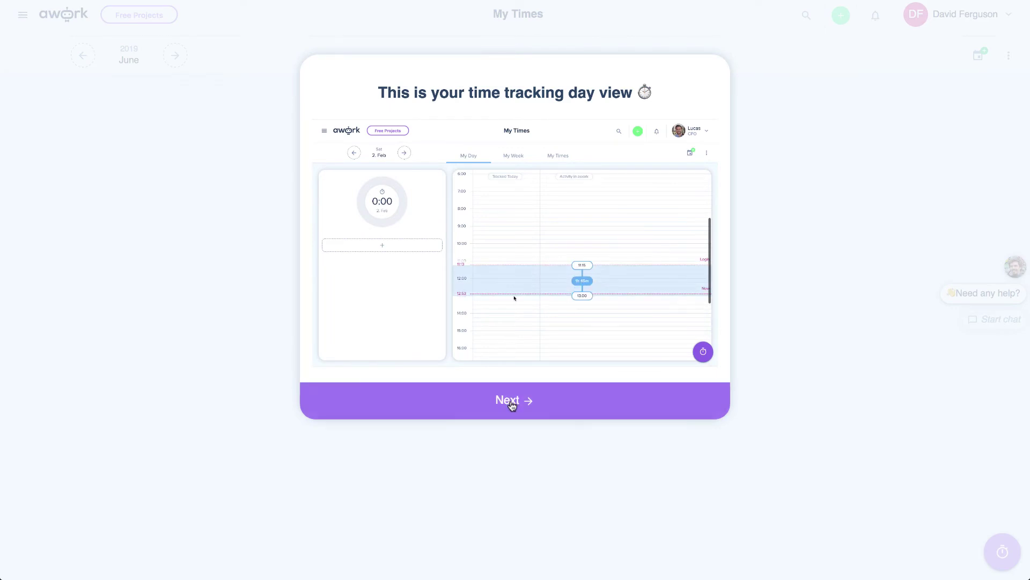
click(513, 401)
click(512, 403)
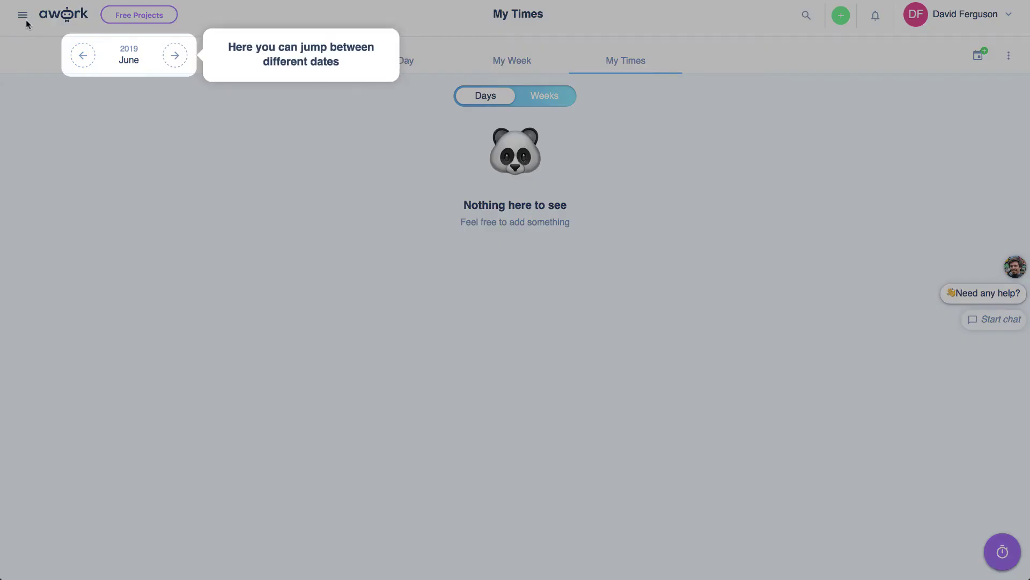
click(25, 21)
click(24, 16)
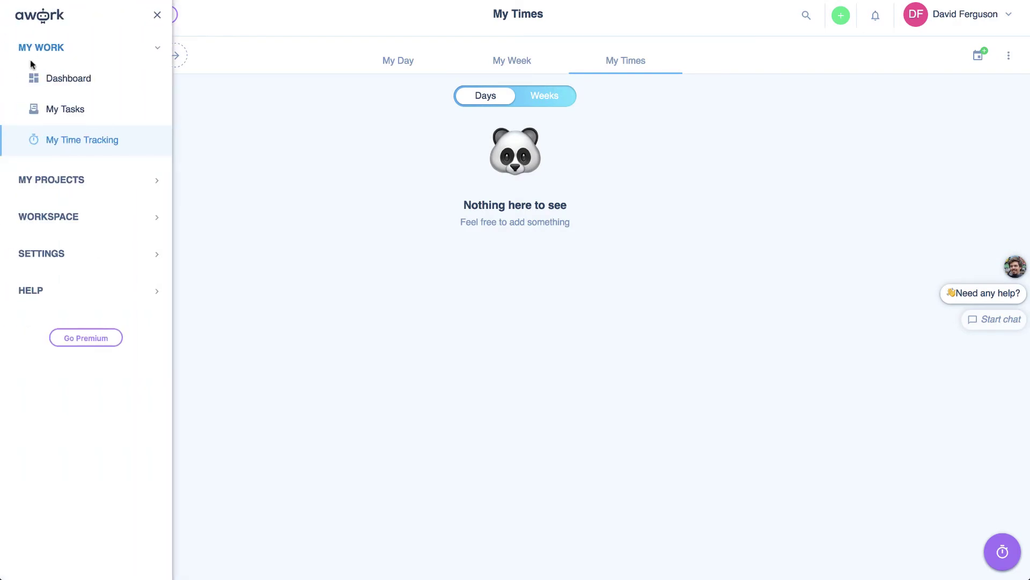
click(56, 79)
click(251, 141)
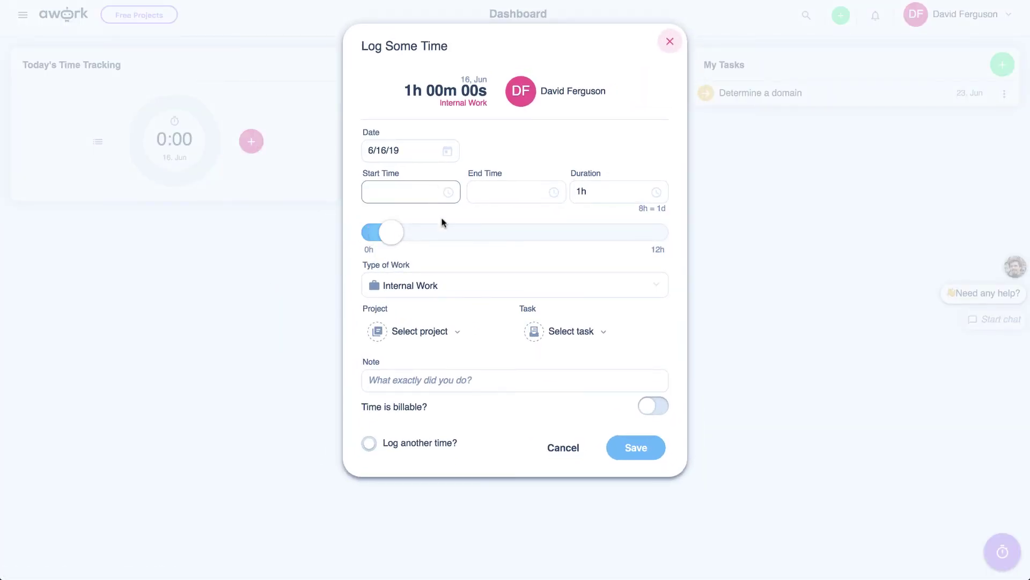
- Fill the entry with Internal Work, New micro website, Determine a domain, and mark it billable
click(410, 285)
click(411, 287)
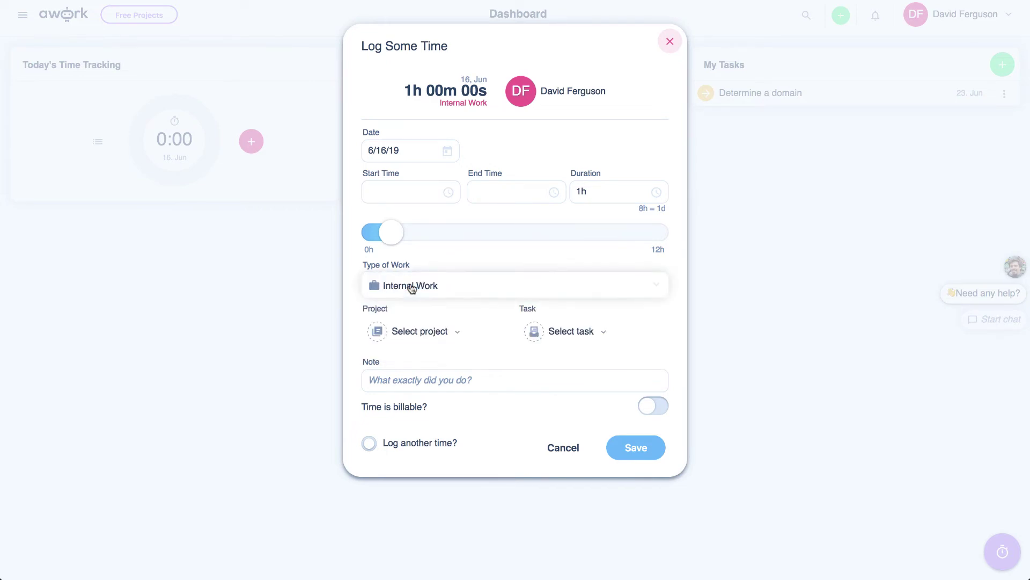
click(421, 334)
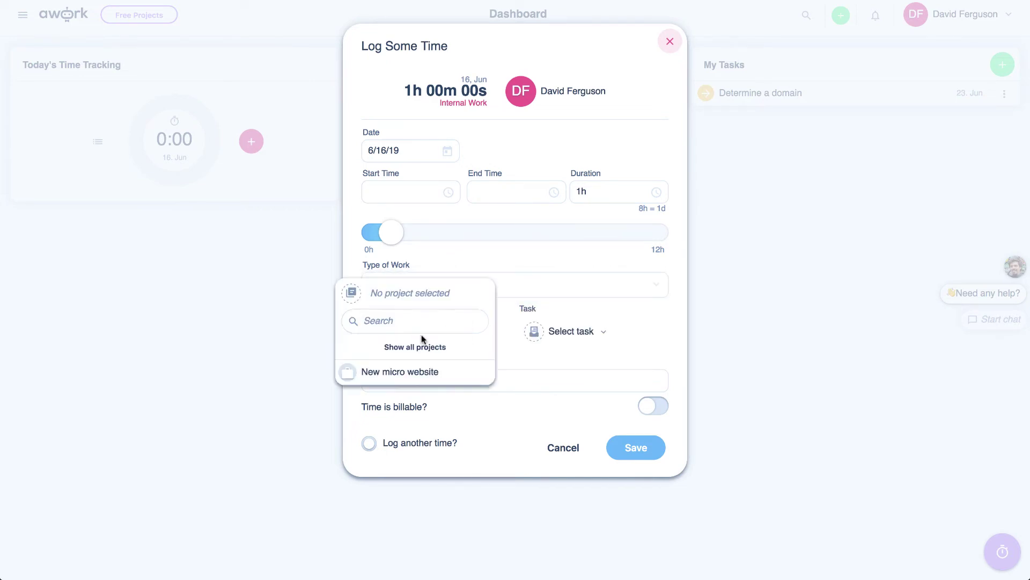
click(392, 371)
click(571, 332)
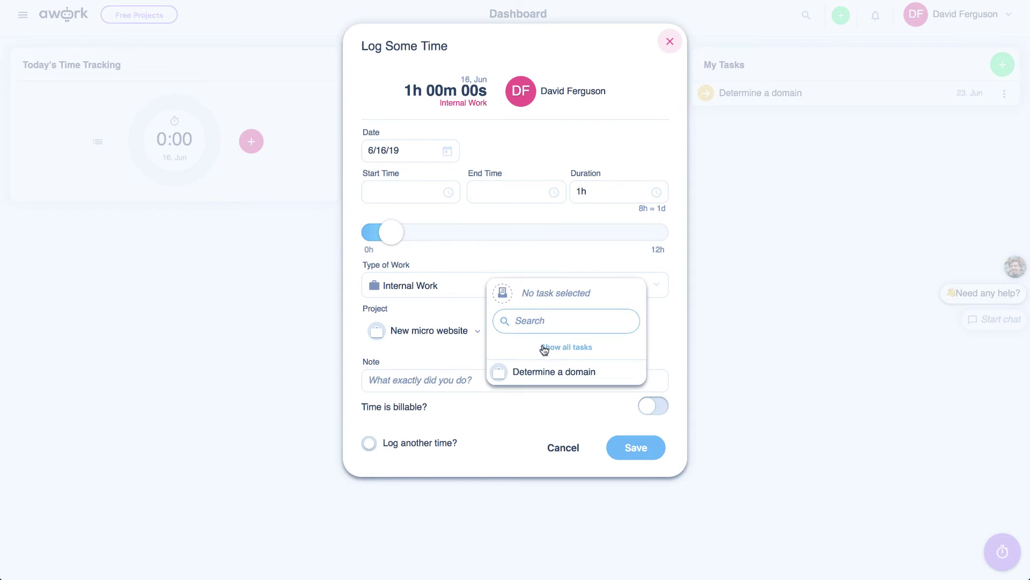
click(532, 373)
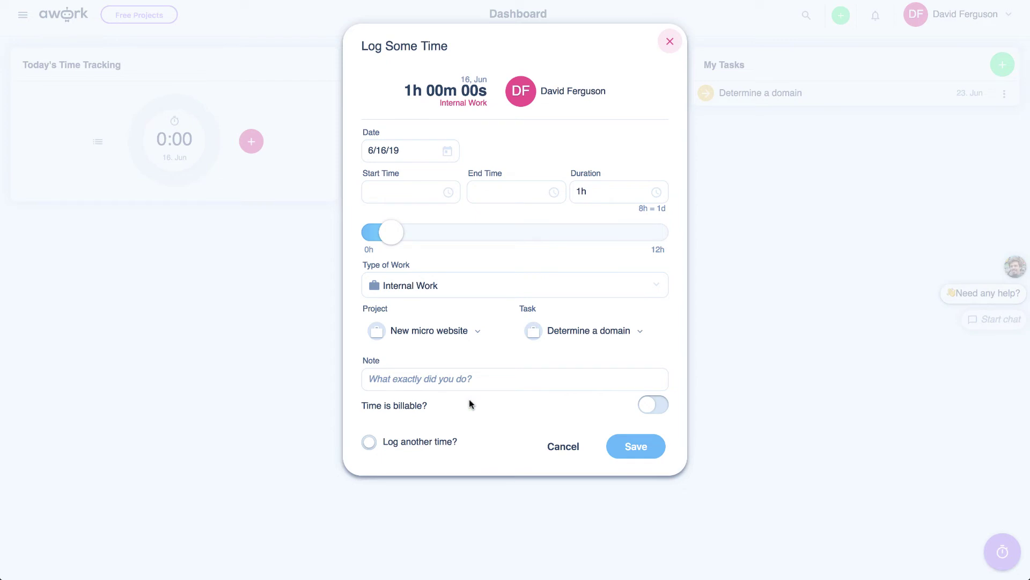
click(657, 406)
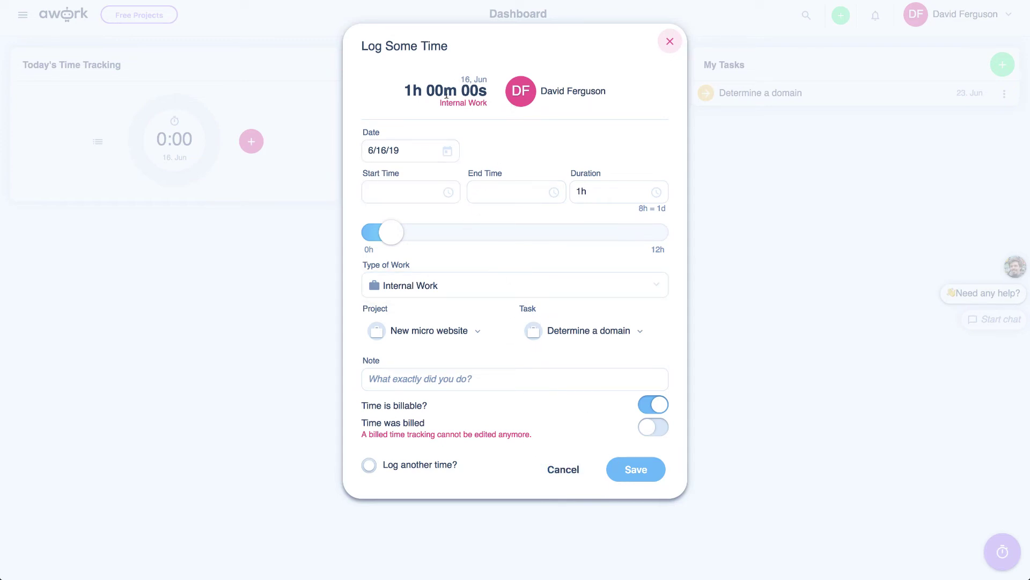
- Dismiss the start-time picker and close the Log Some Time form without saving
click(432, 189)
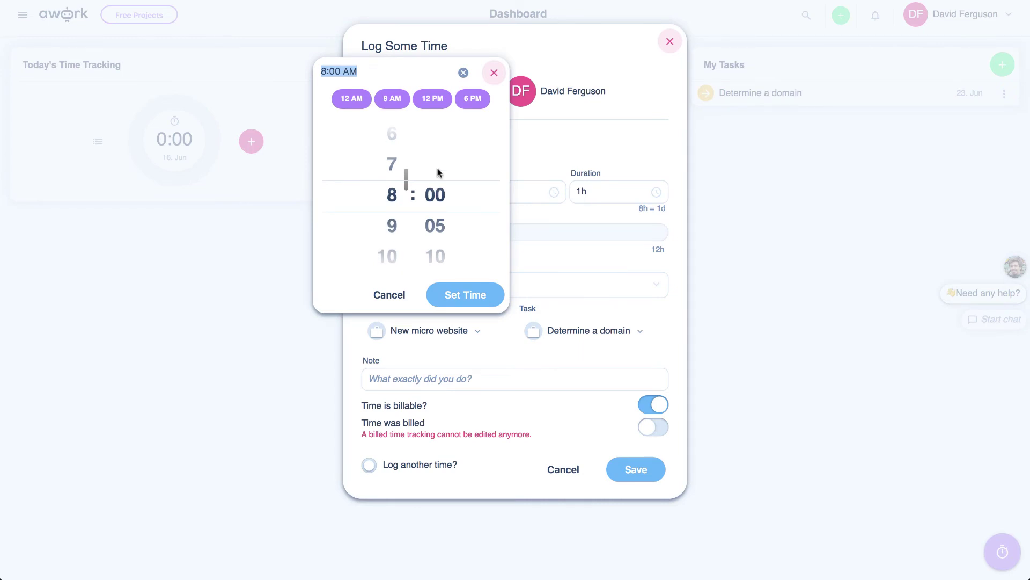
click(492, 73)
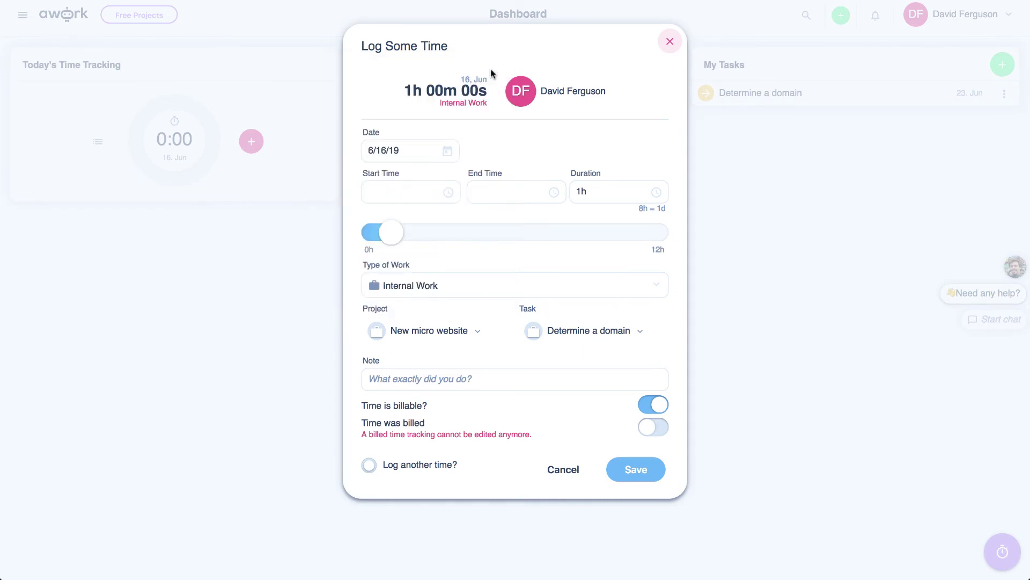
click(671, 41)
- Run a billable timer on Determine a domain in New micro website, stopping it after 18 seconds
click(1006, 558)
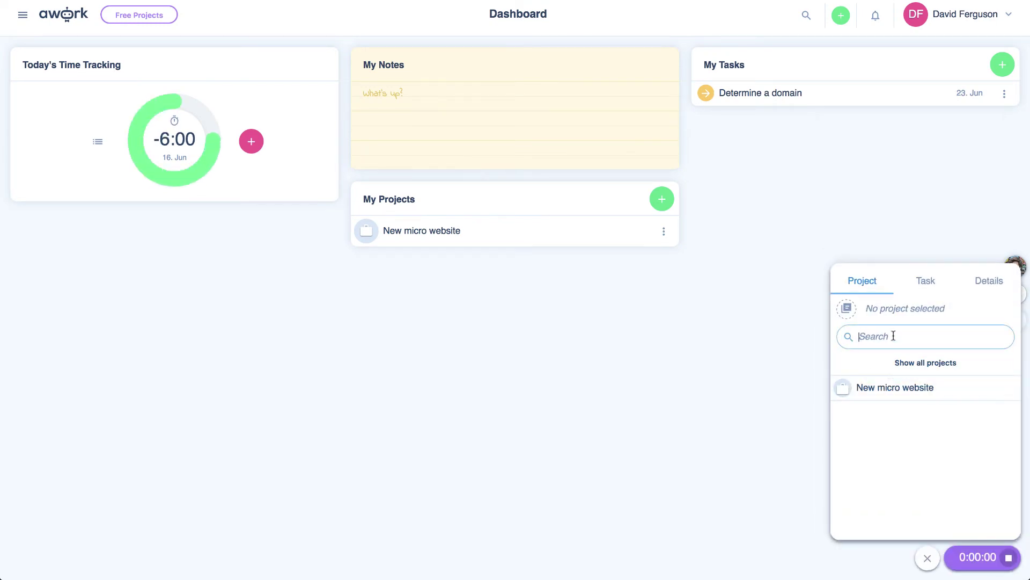
click(875, 389)
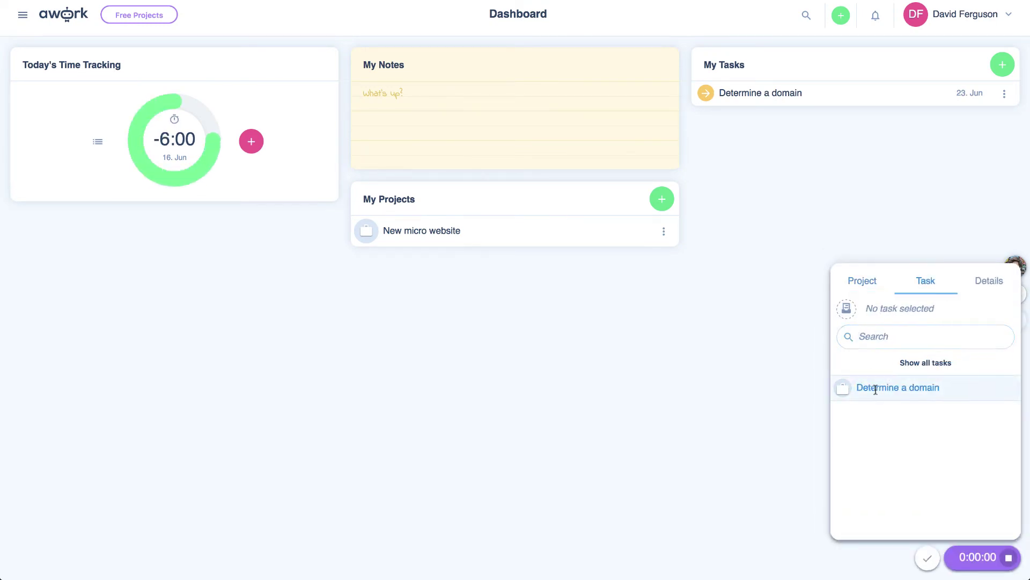
click(912, 387)
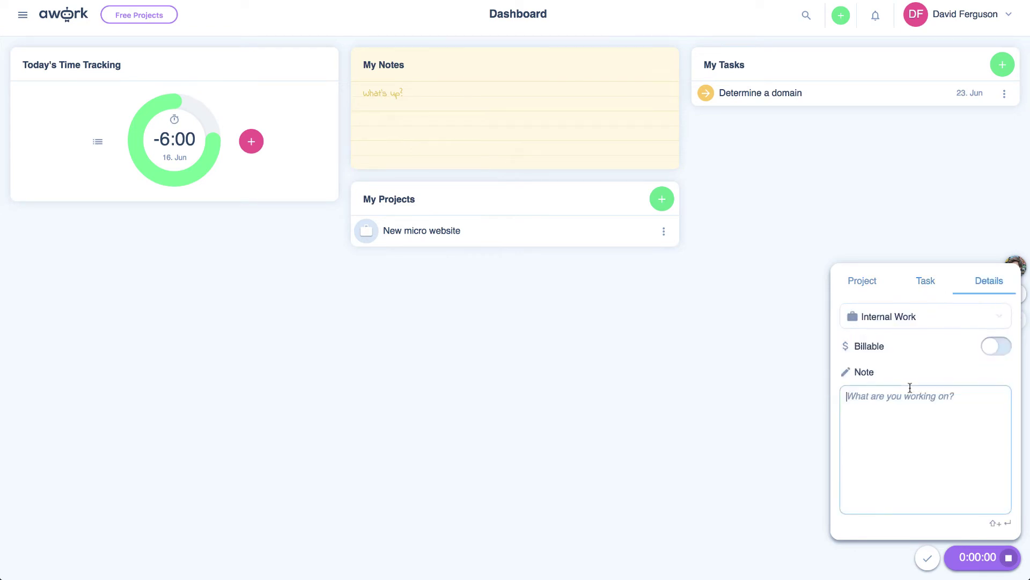
click(993, 346)
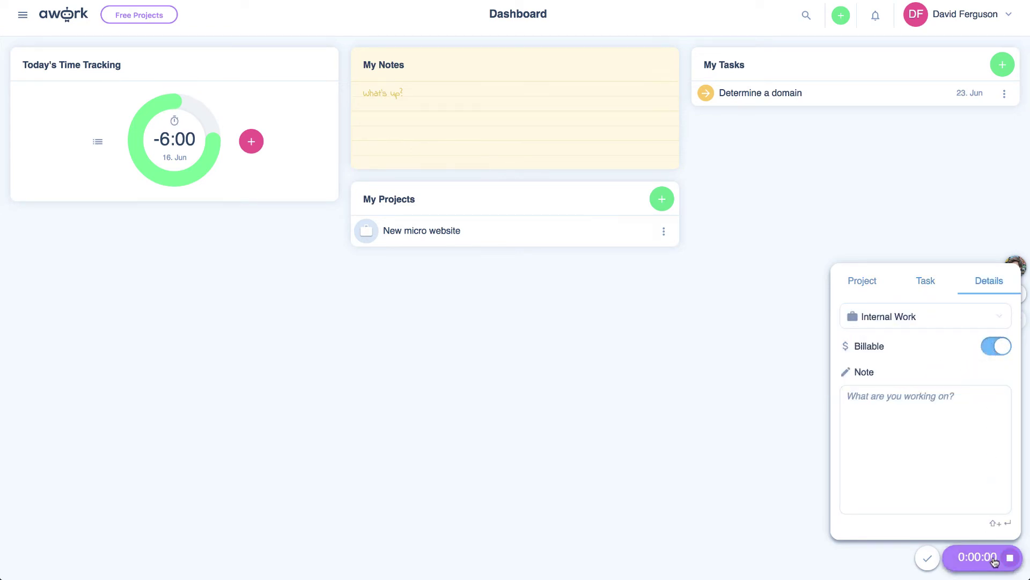
click(927, 558)
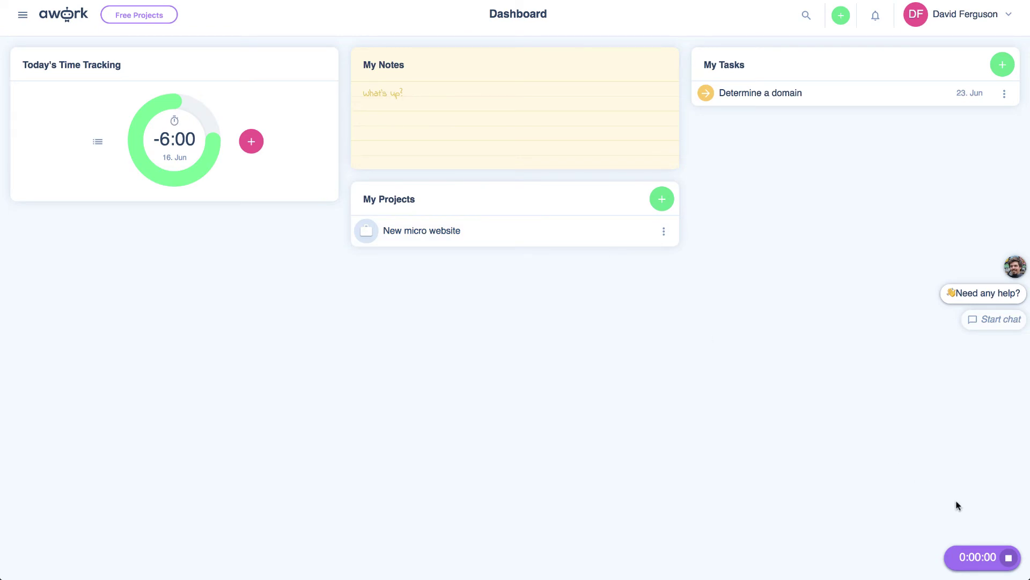
click(1011, 554)
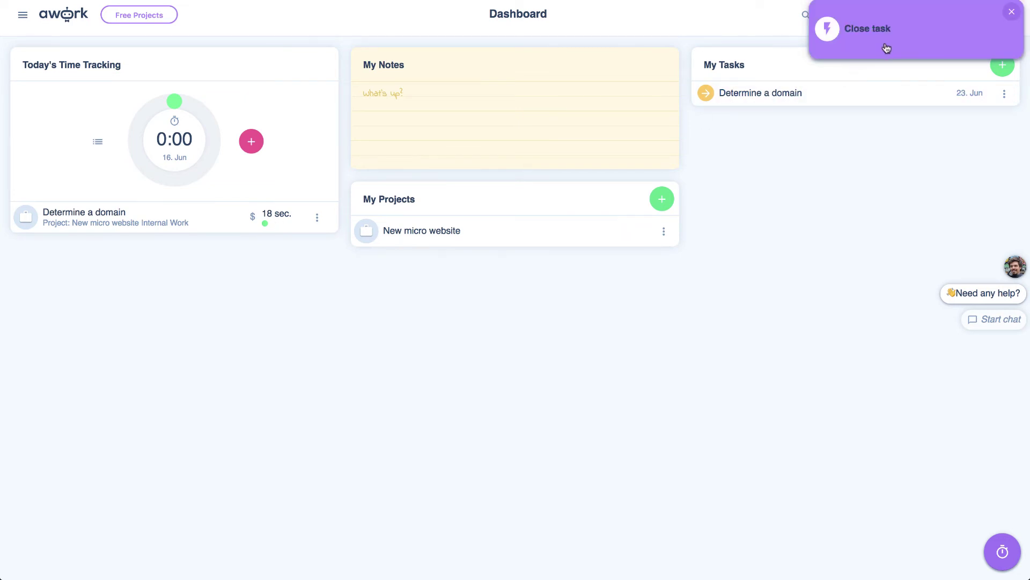
click(1011, 12)
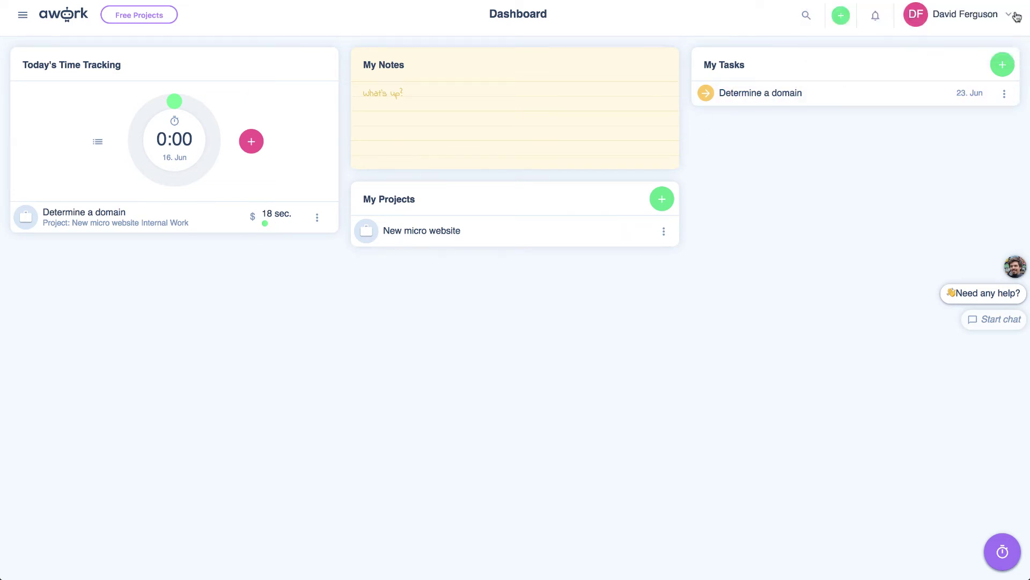
click(23, 16)
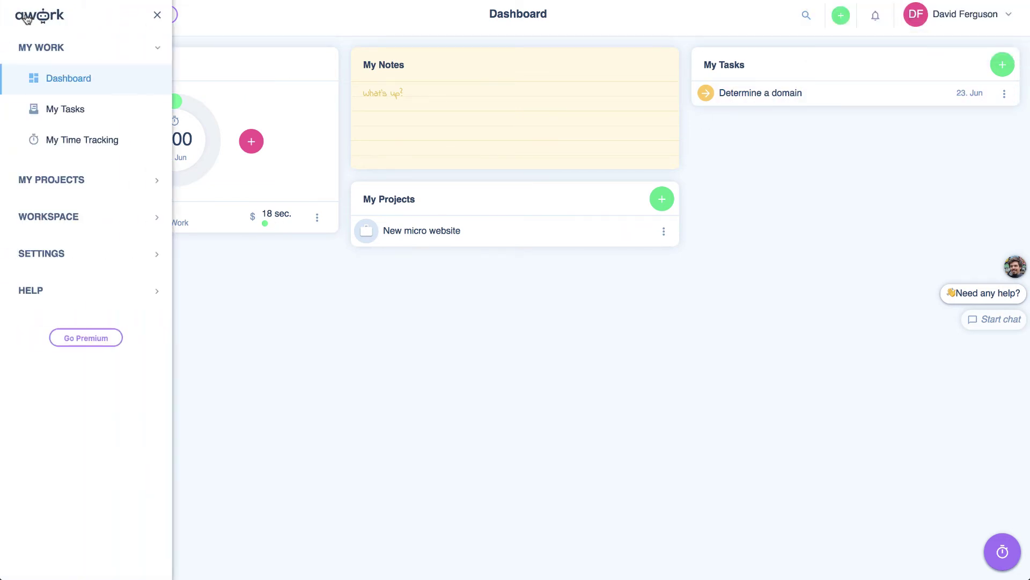
- From Workspace > Projects, create the customer project 'Example' with initial status Planning
click(65, 177)
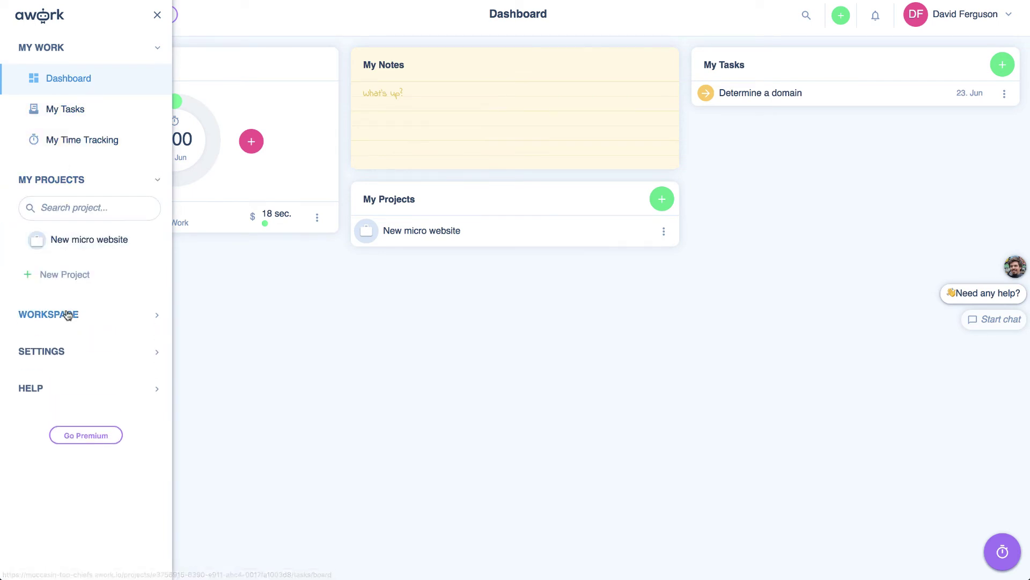
click(67, 315)
click(66, 351)
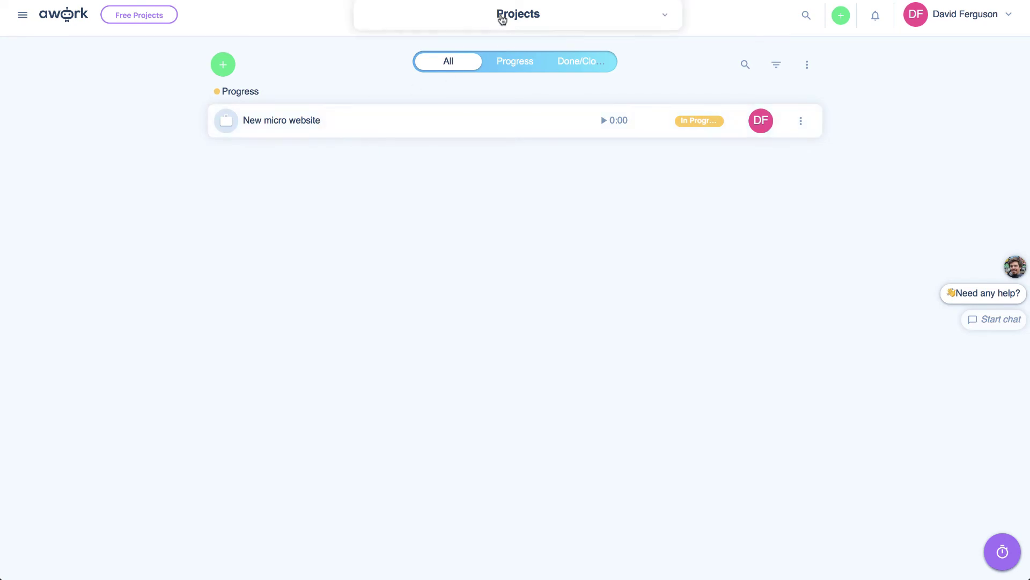
click(223, 64)
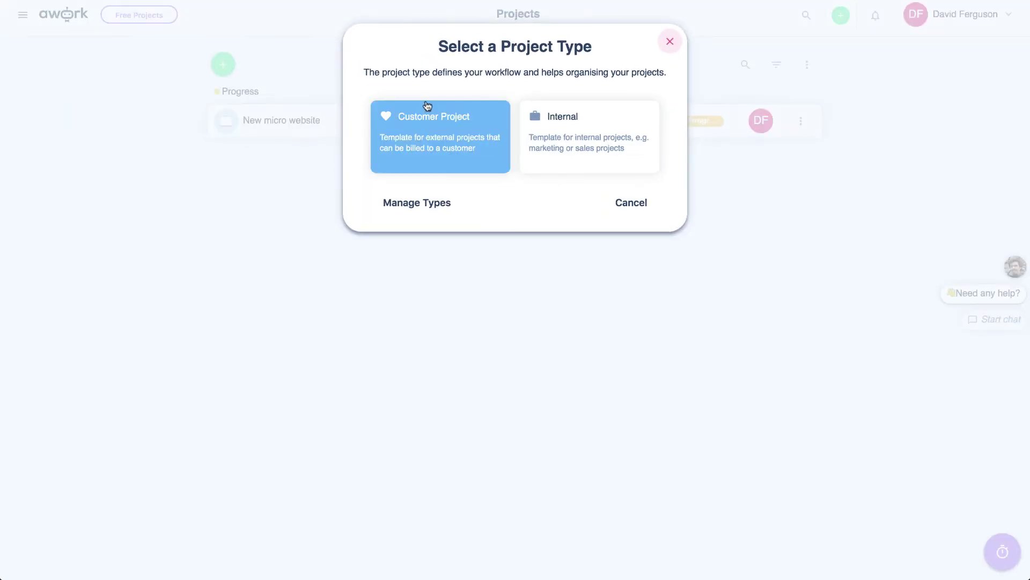
click(504, 127)
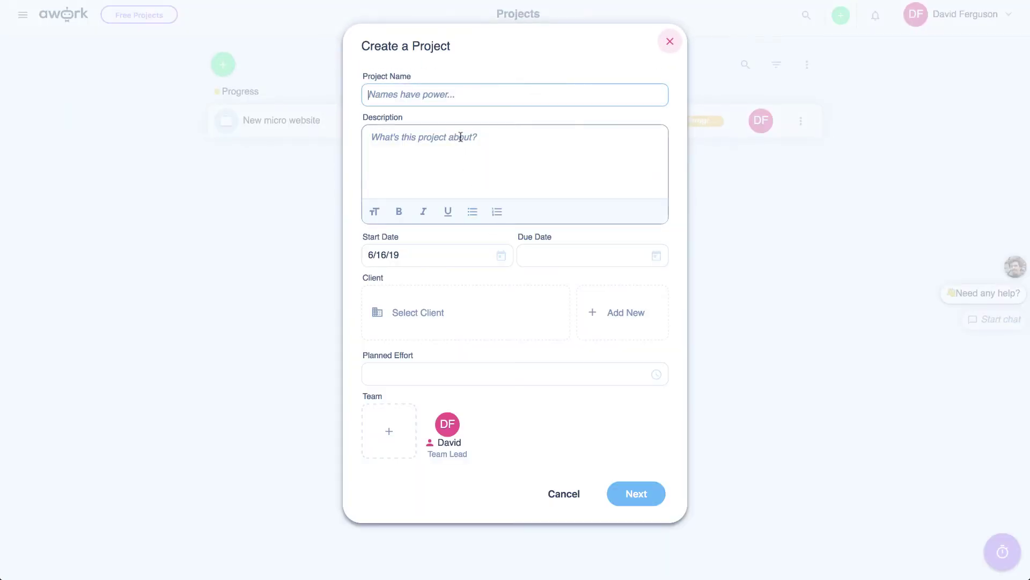
click(623, 495)
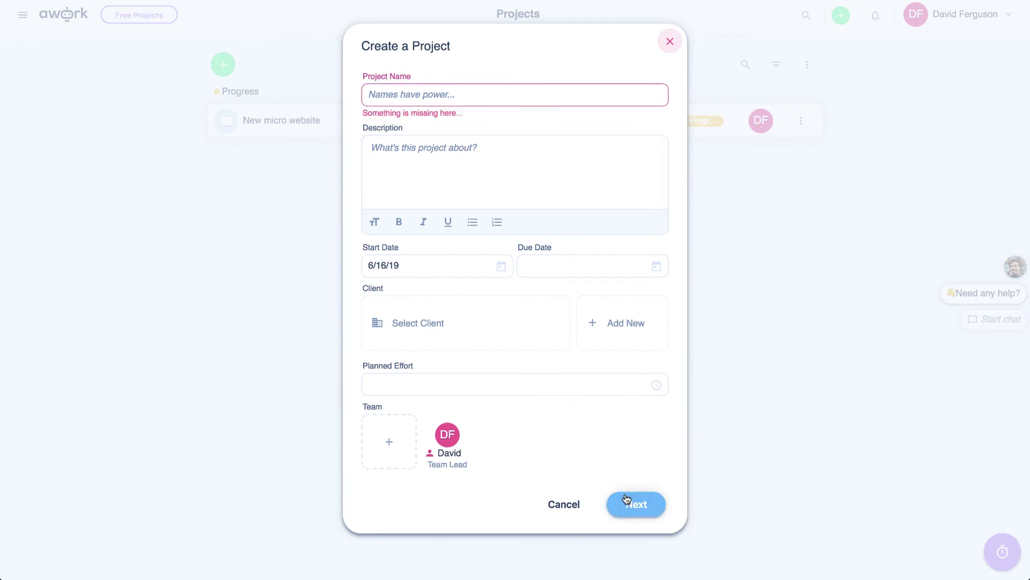
click(454, 91)
text(Example)
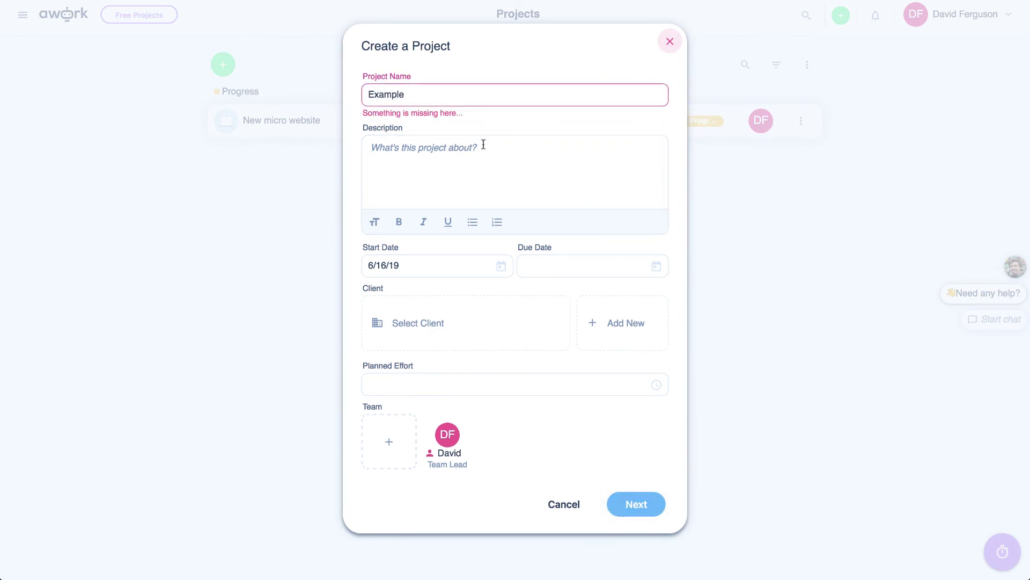
click(641, 505)
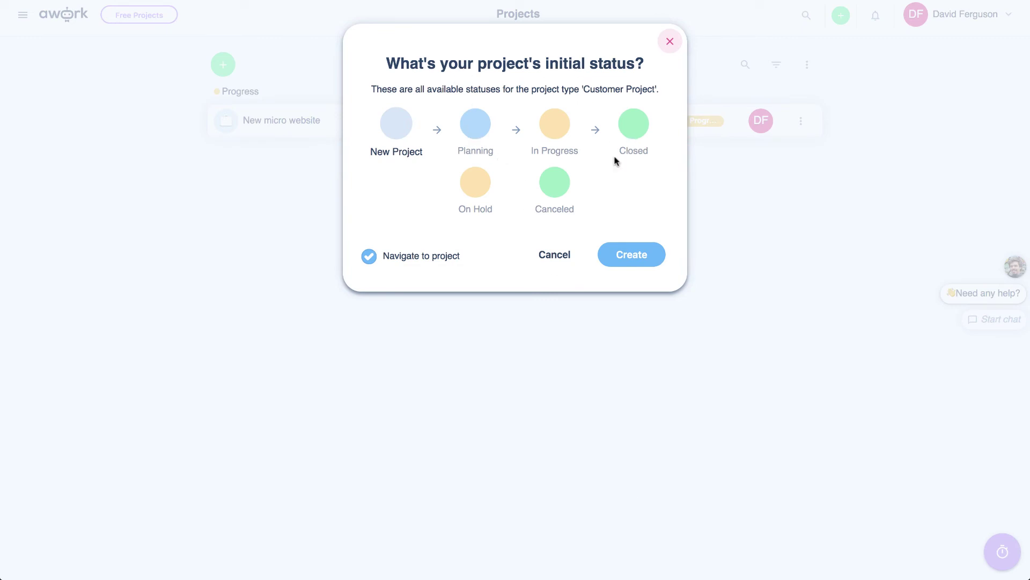
click(477, 131)
click(642, 257)
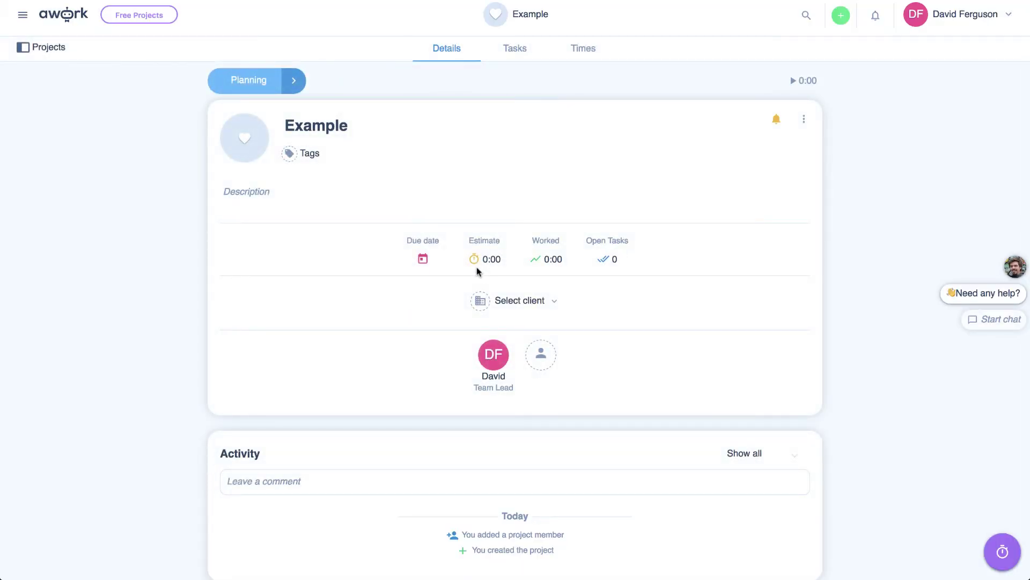
- Open Settings > Workspace to view the Tech Smart Boss name and logo
scroll(478, 271, down, 1)
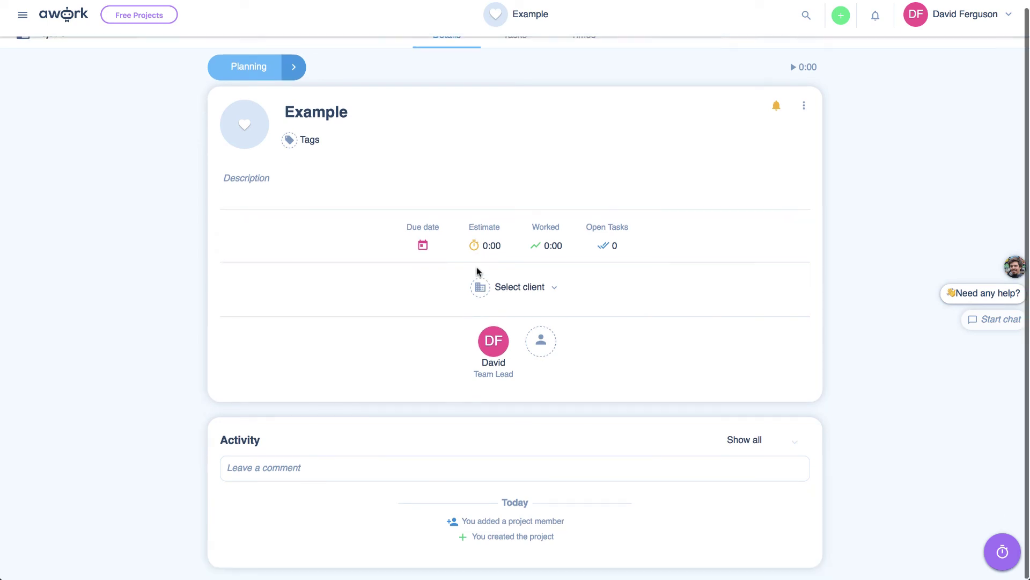
scroll(374, 393, up, 1)
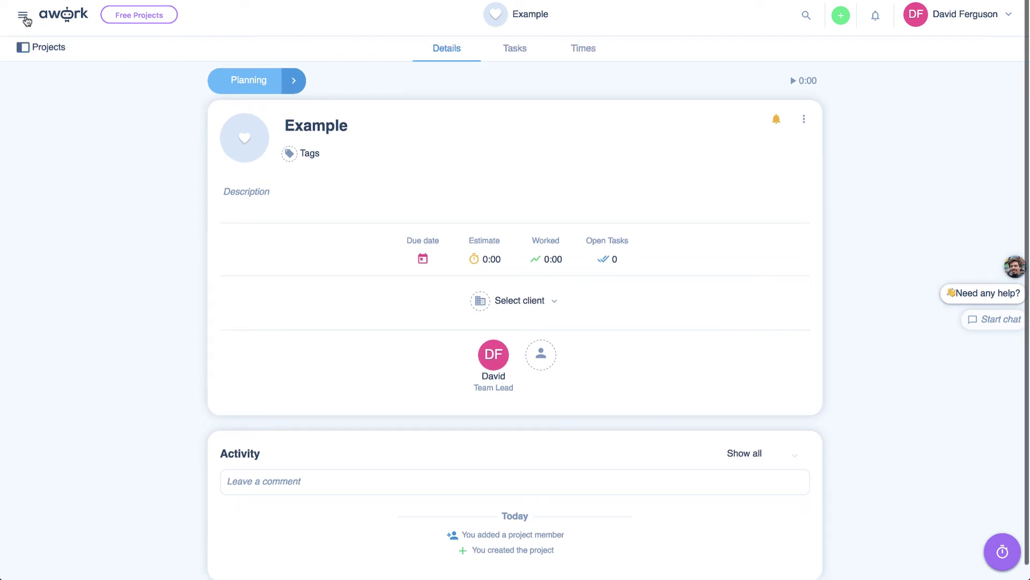
click(23, 17)
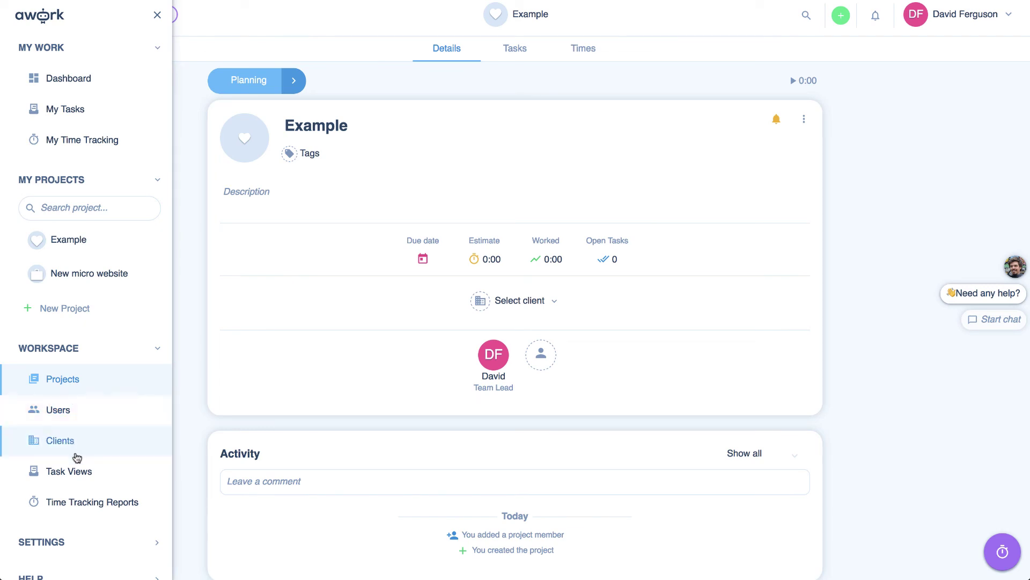
click(57, 543)
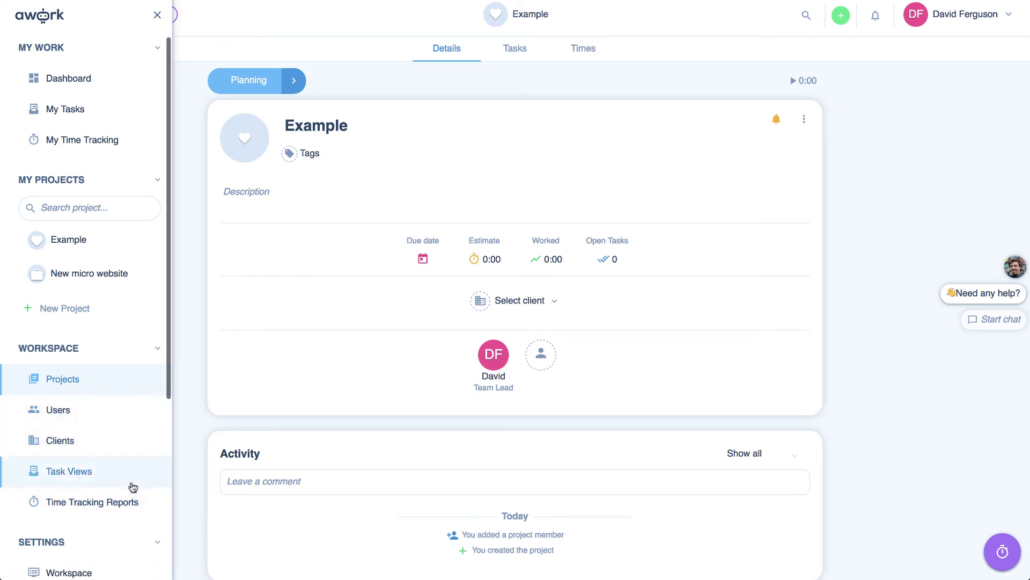
scroll(127, 533, down, 5)
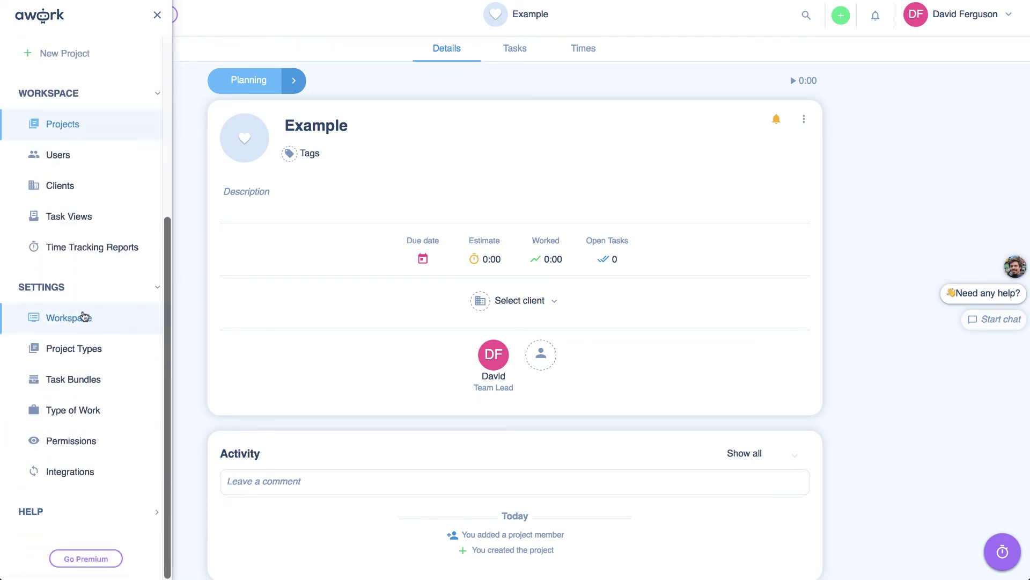
click(73, 319)
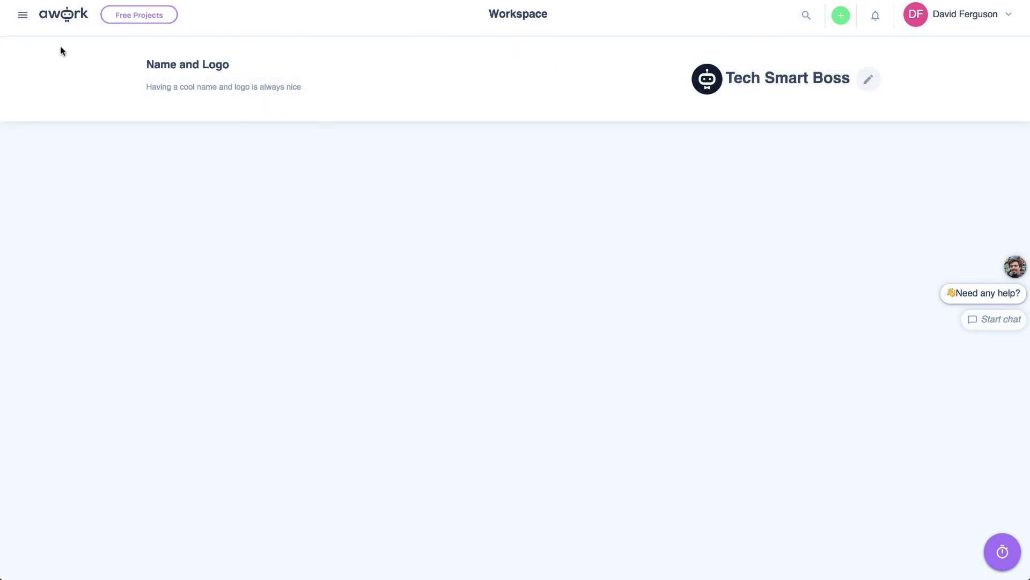
click(23, 15)
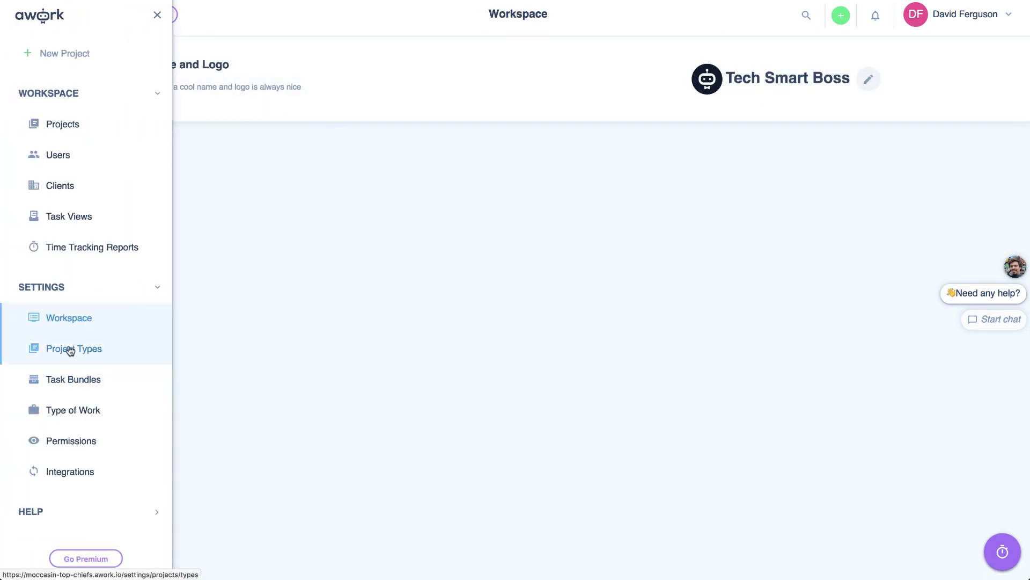
- Open Project Types settings and cancel a new project type without saving
click(69, 349)
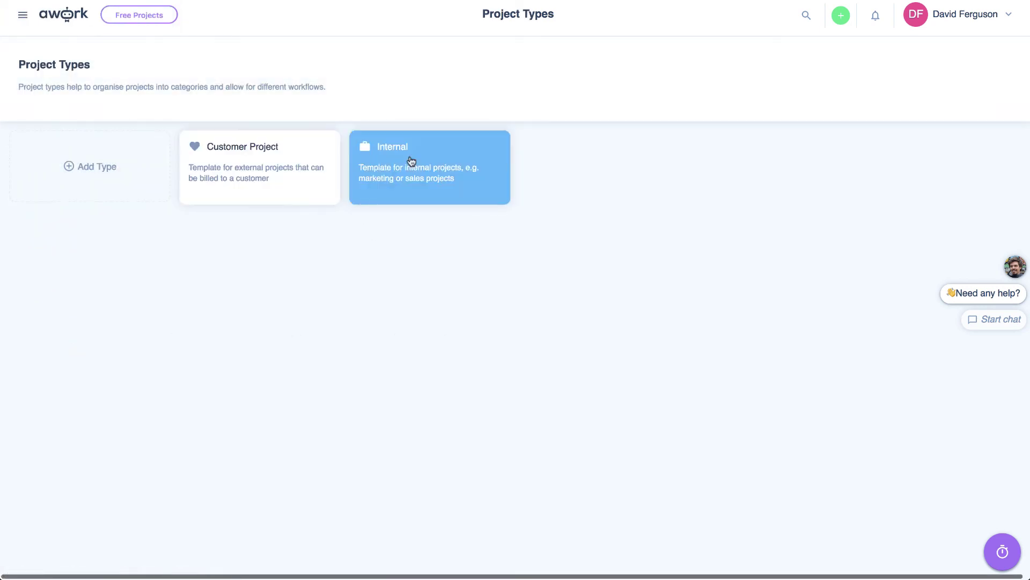
click(89, 167)
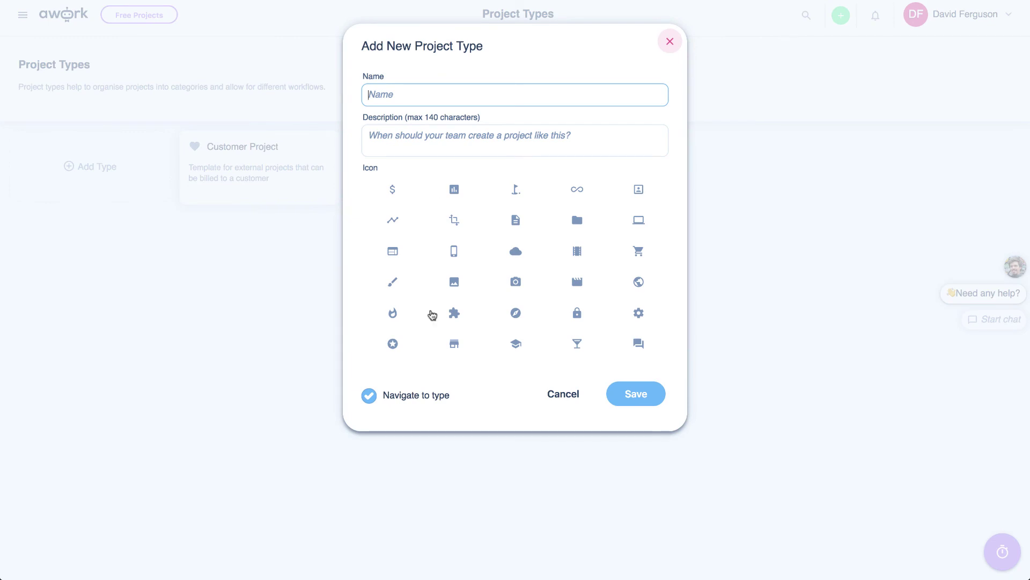
click(670, 43)
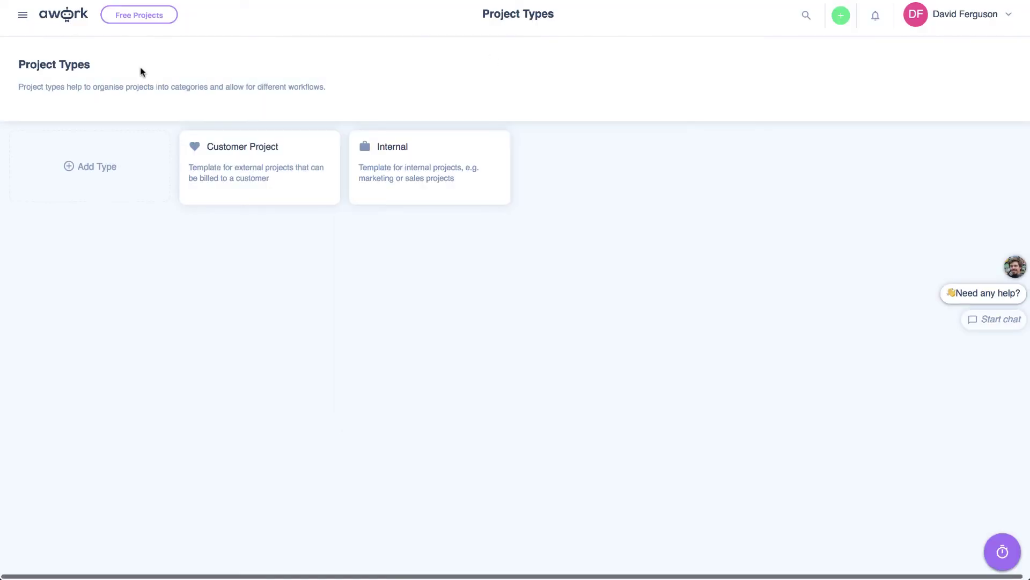
- View Task Bundles, then Type of Work listing Internal, Project and Sales Work
click(23, 16)
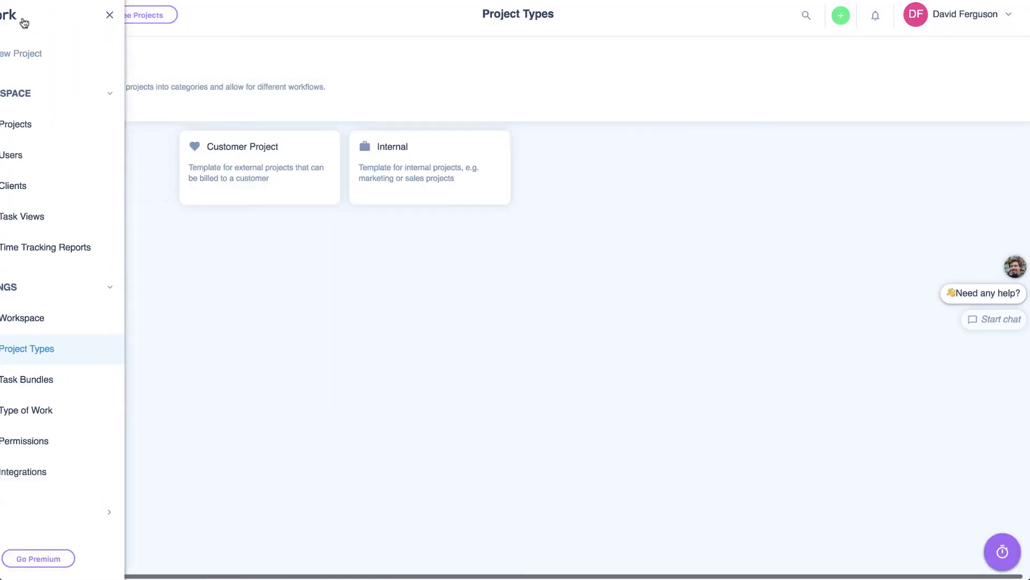
click(69, 387)
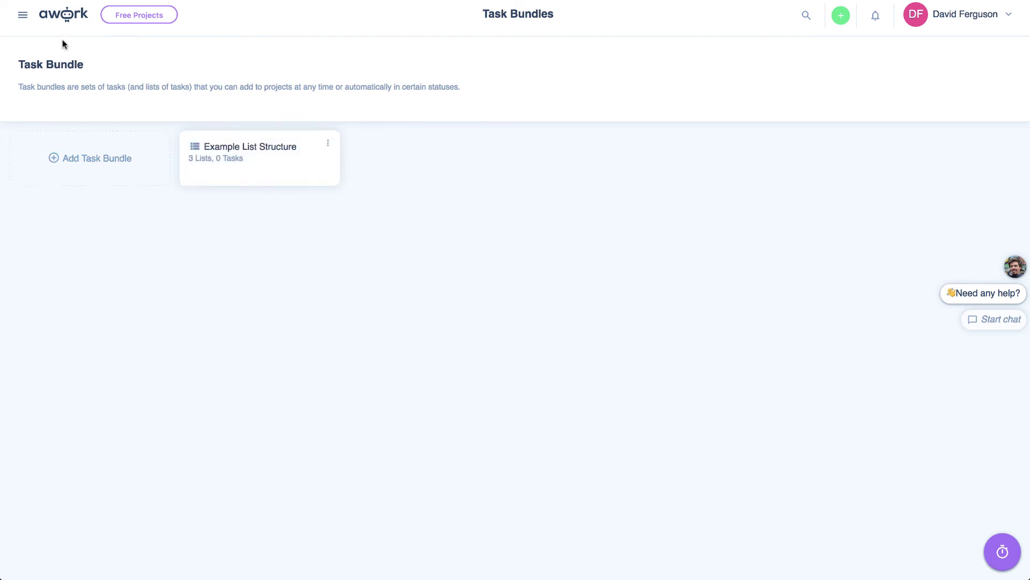
click(23, 15)
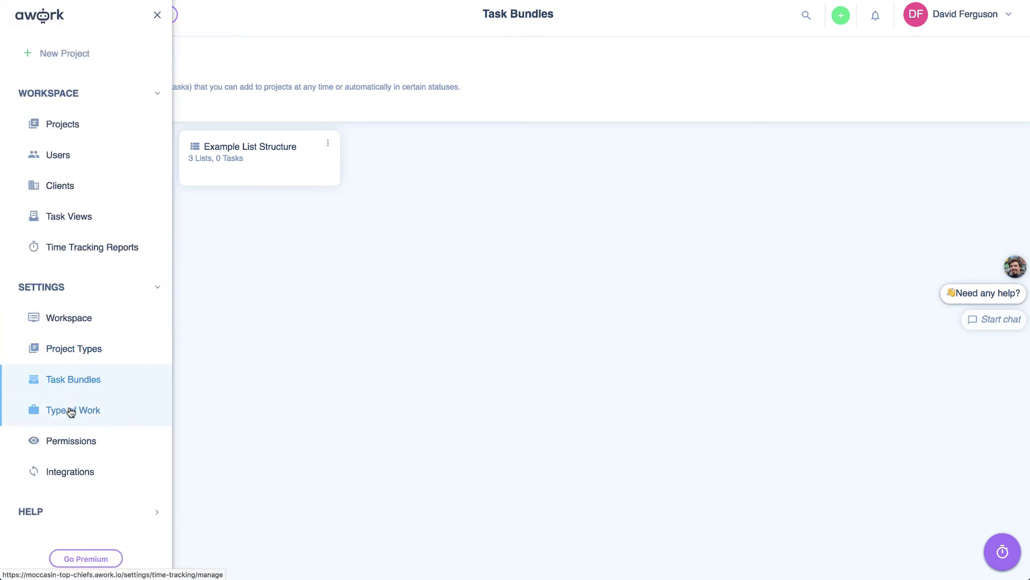
click(72, 412)
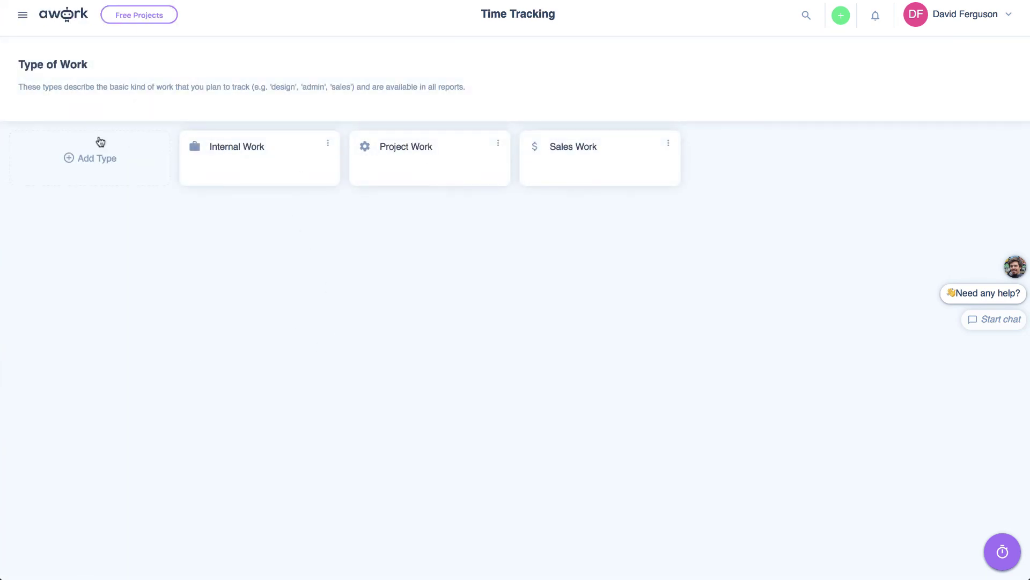
click(22, 15)
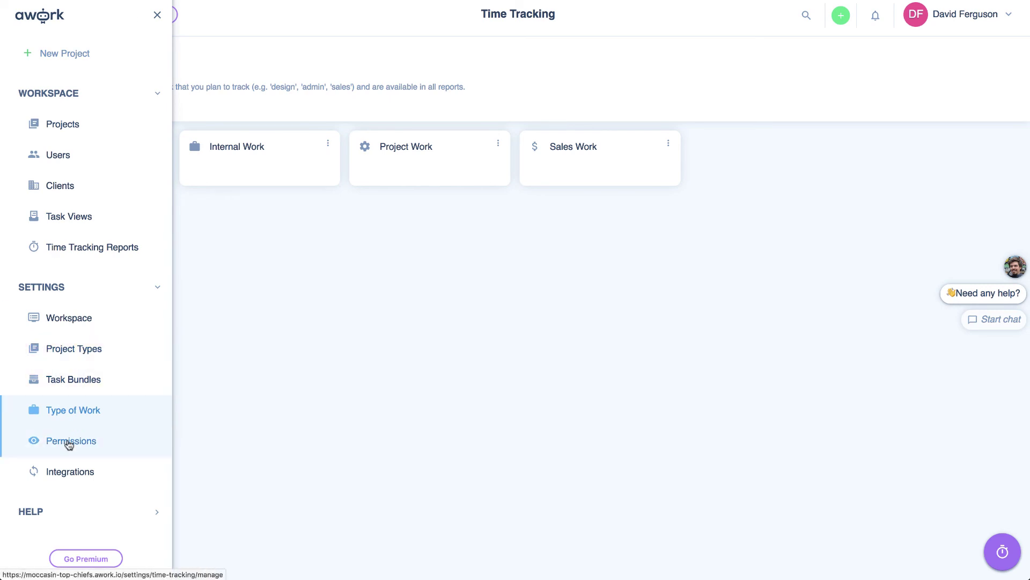
- In Permissions, start and cancel editing the User role, then expand the Admin role
click(69, 441)
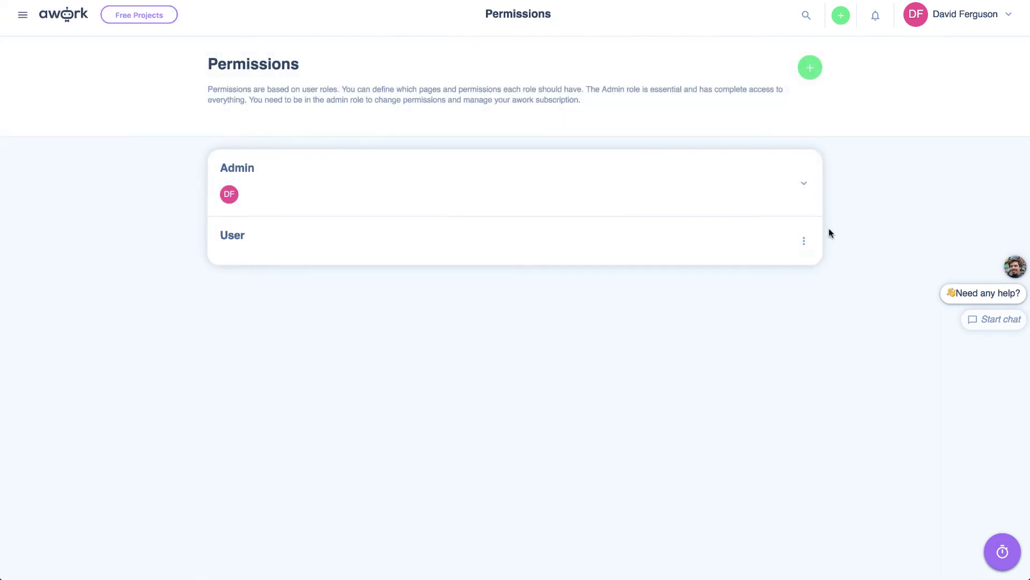
click(803, 244)
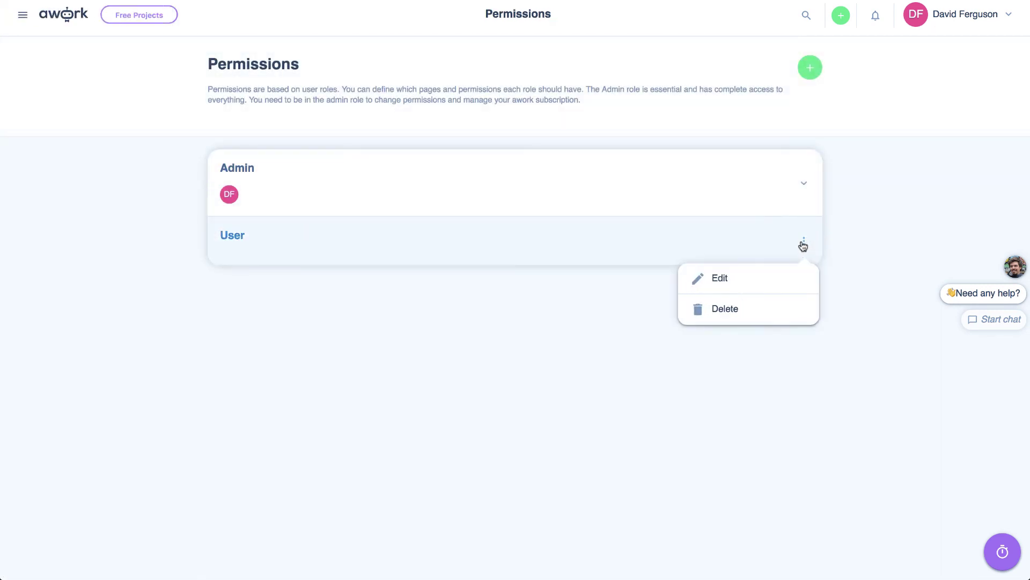
click(720, 279)
click(562, 142)
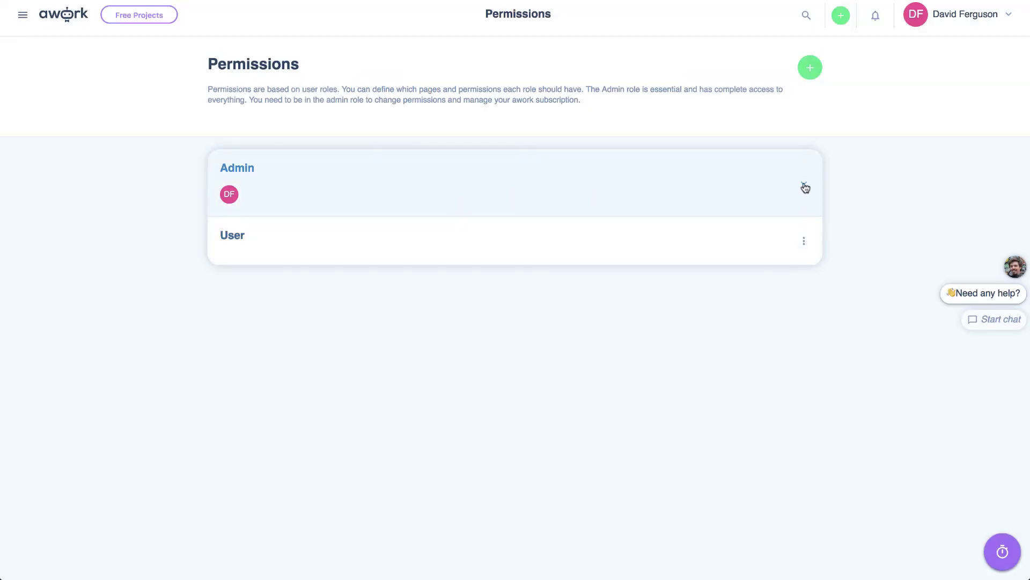
click(805, 186)
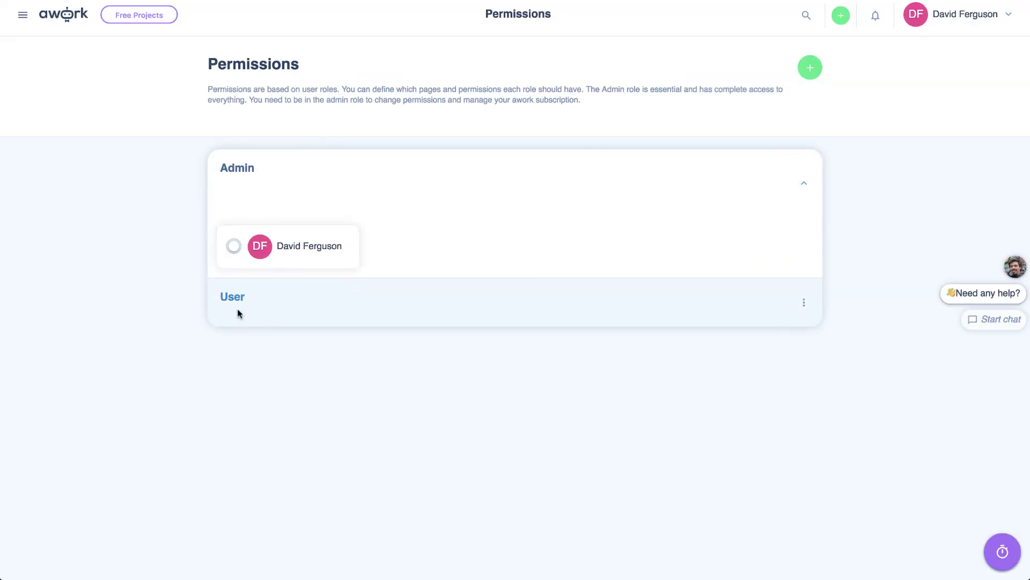
- Open the User role's permissions and scroll through its project, task, time and workspace rights
click(239, 313)
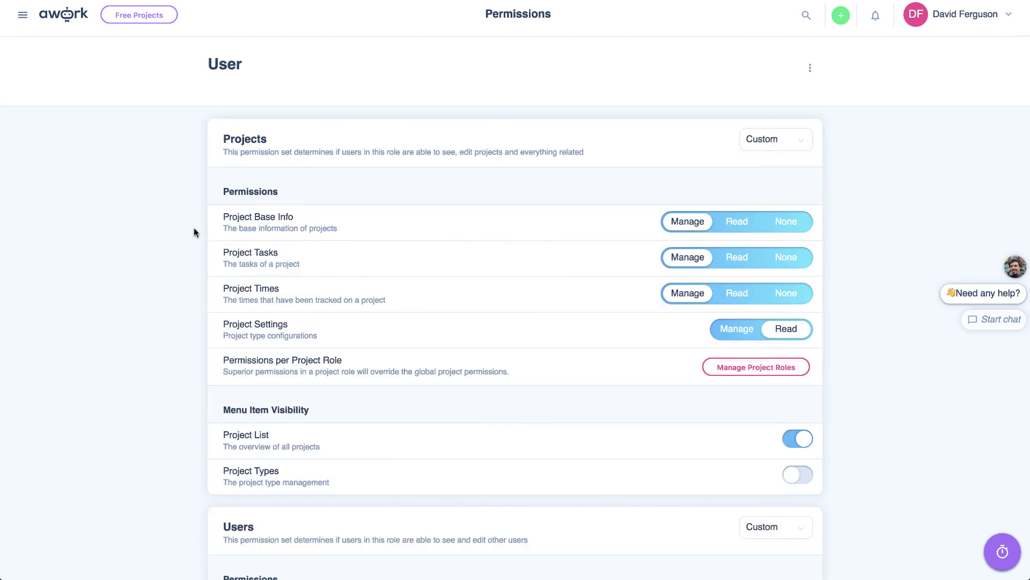
scroll(200, 209, down, 3)
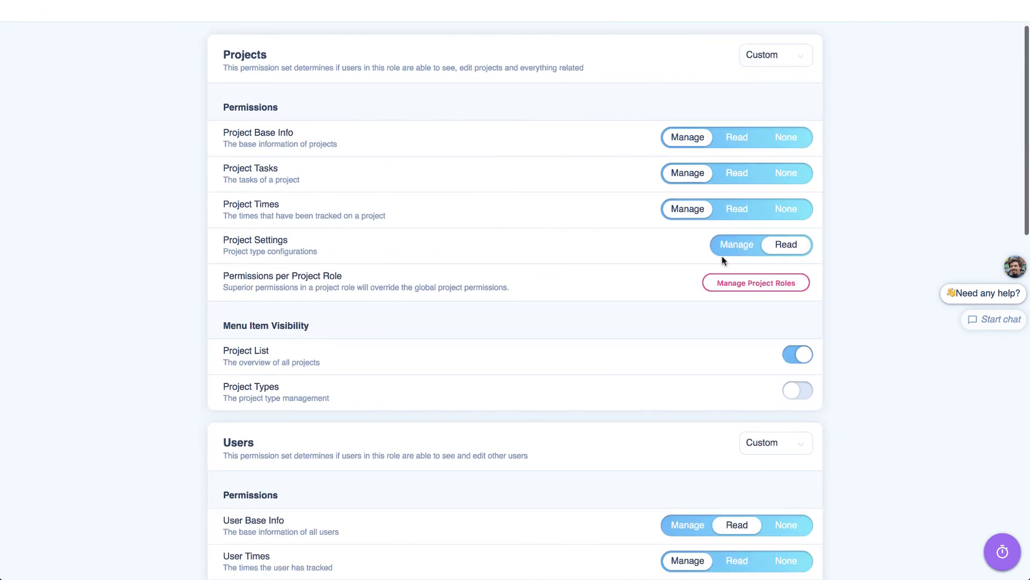
scroll(723, 257, down, 10)
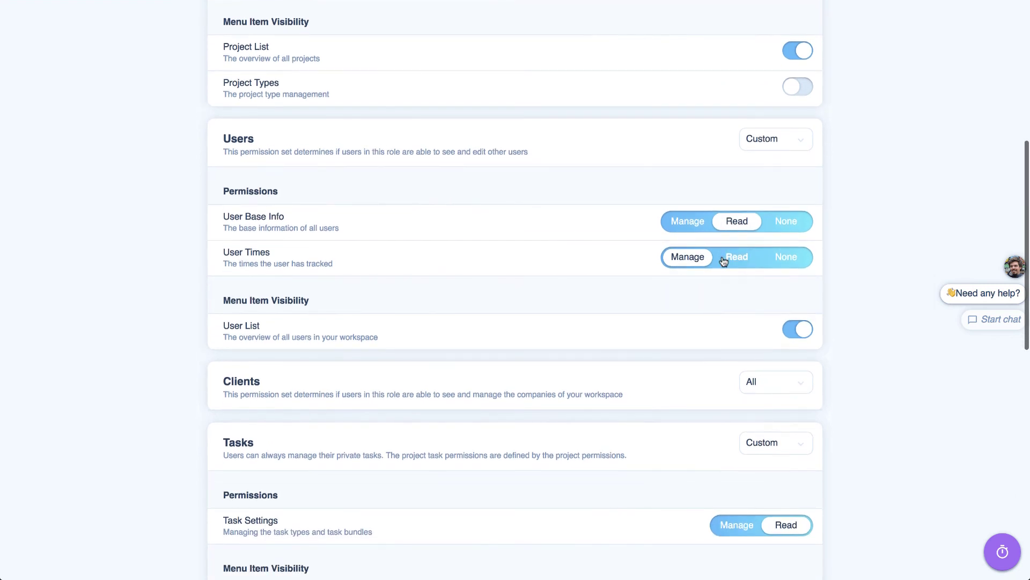
scroll(722, 260, down, 6)
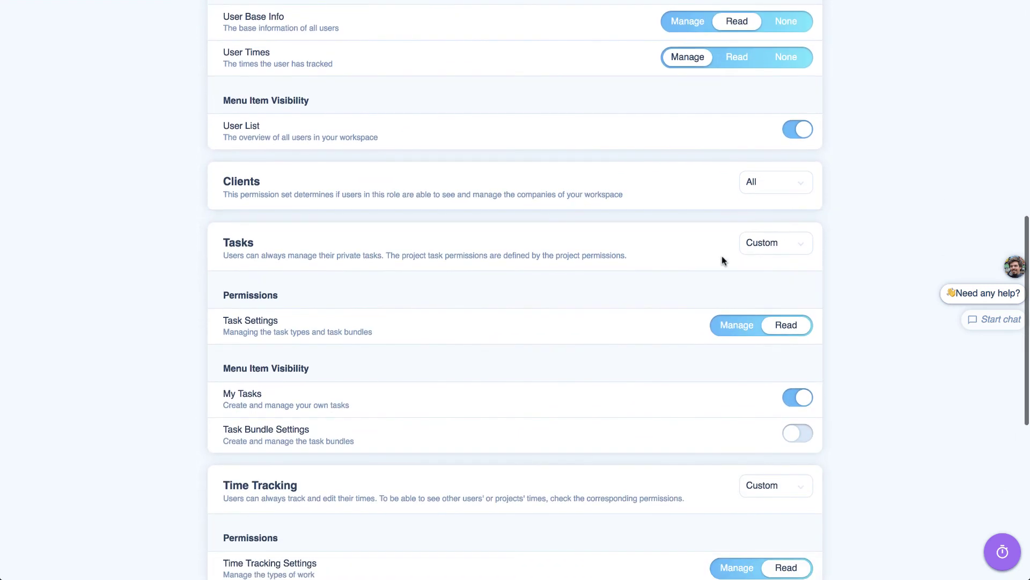
scroll(722, 260, down, 12)
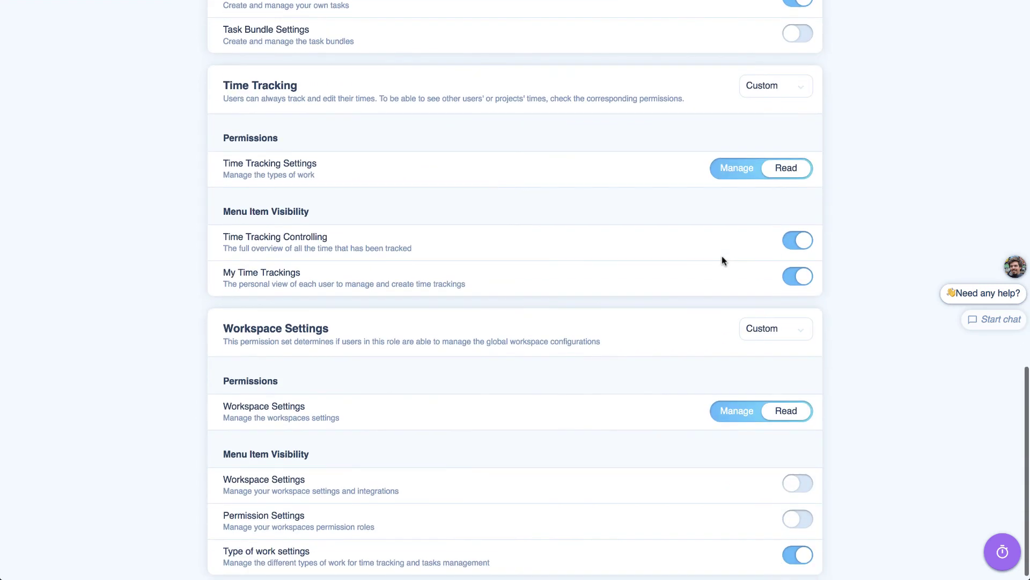
scroll(722, 261, up, 20)
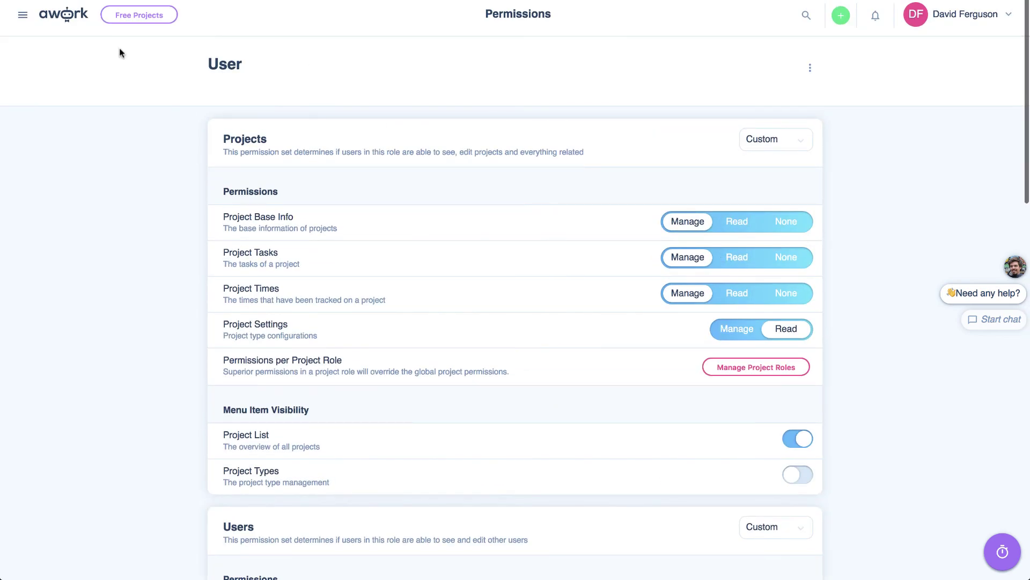
click(25, 21)
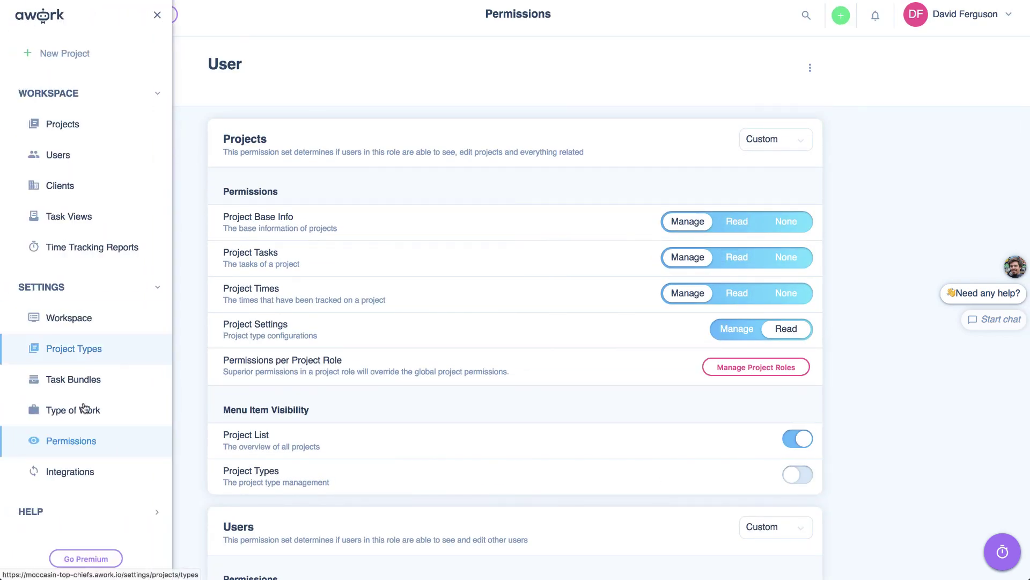
- Look over the Integrations page, then go back to the Dashboard under My Work
click(72, 473)
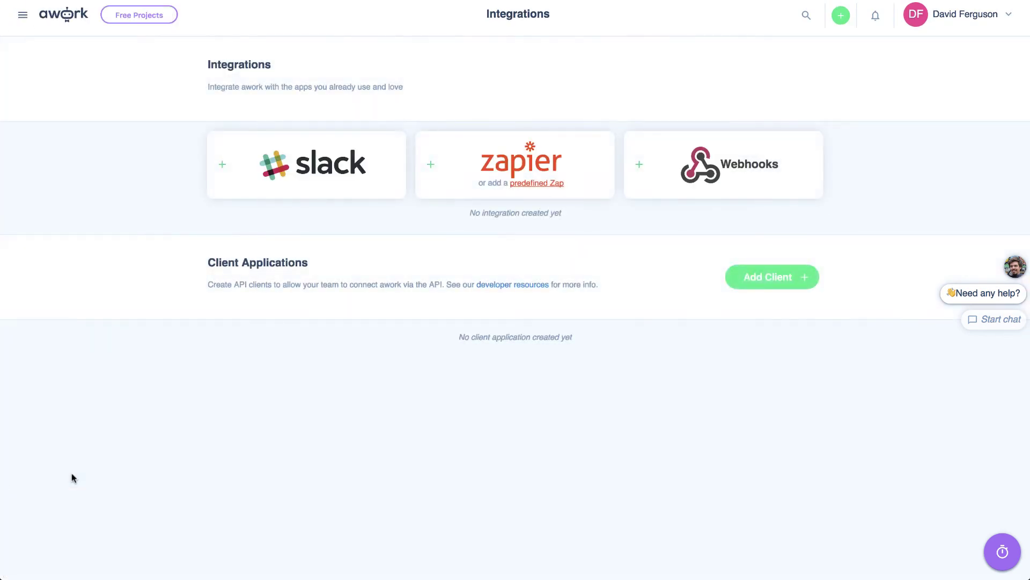
click(503, 169)
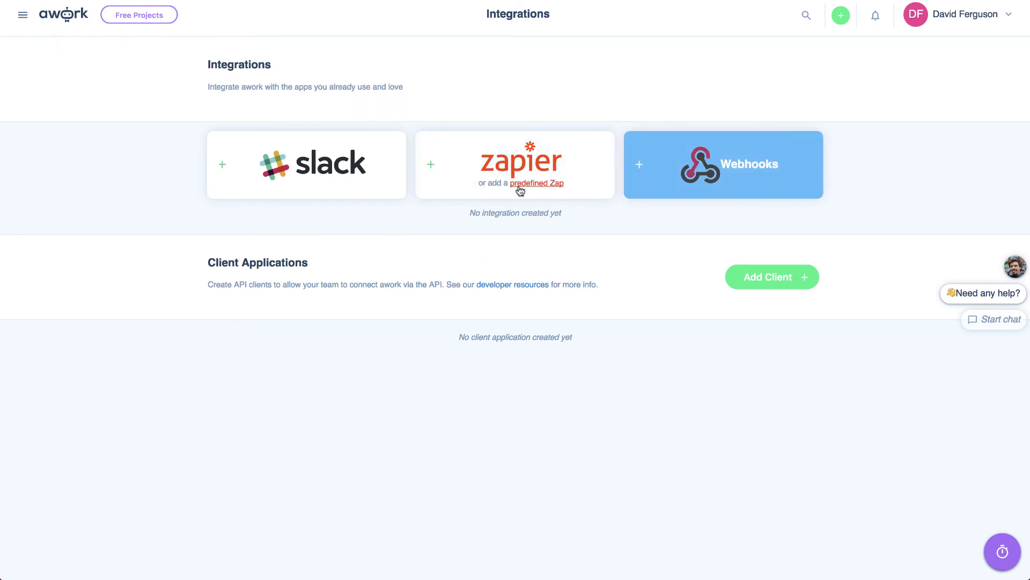
click(22, 15)
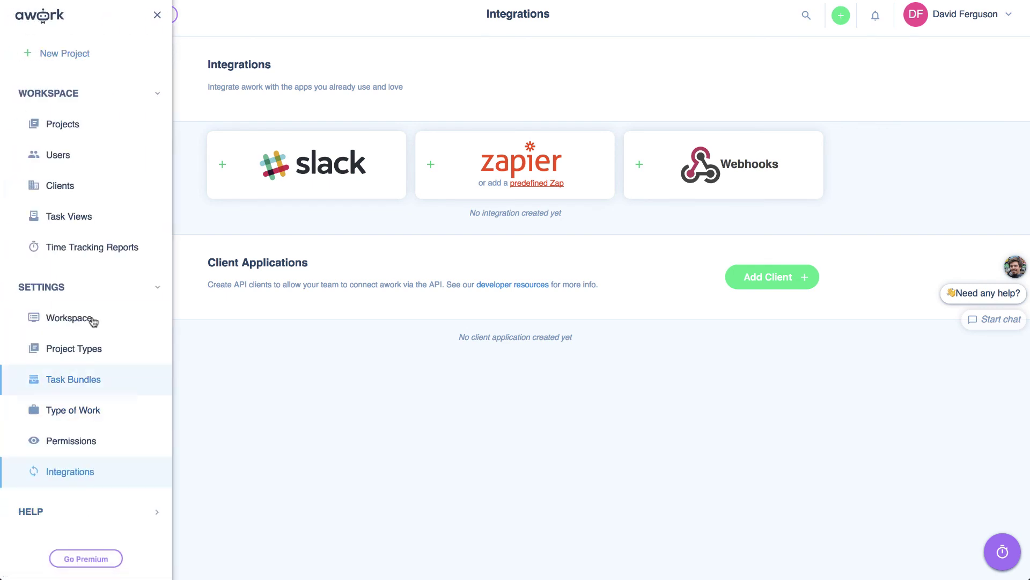
scroll(97, 299, up, 5)
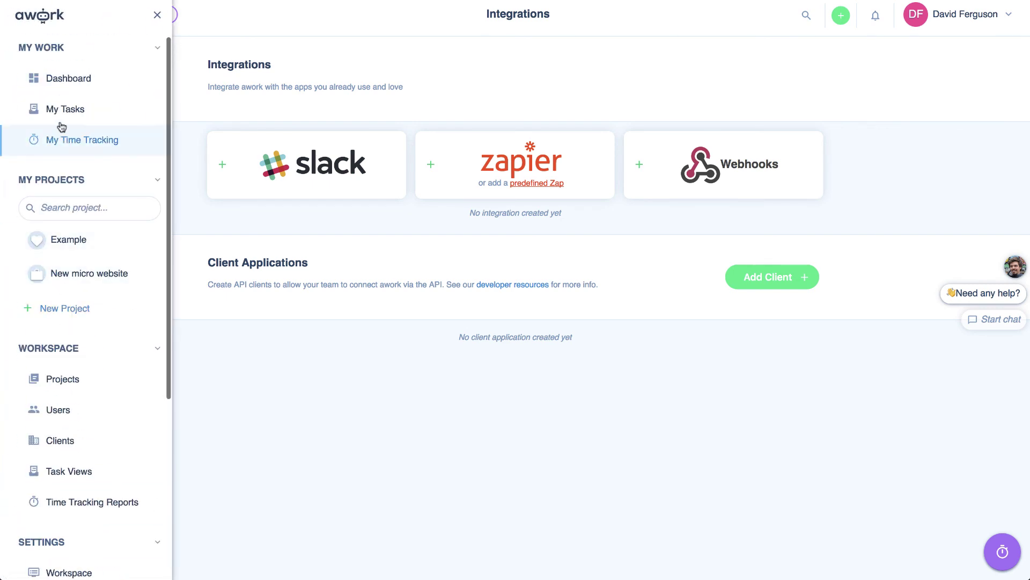
click(78, 80)
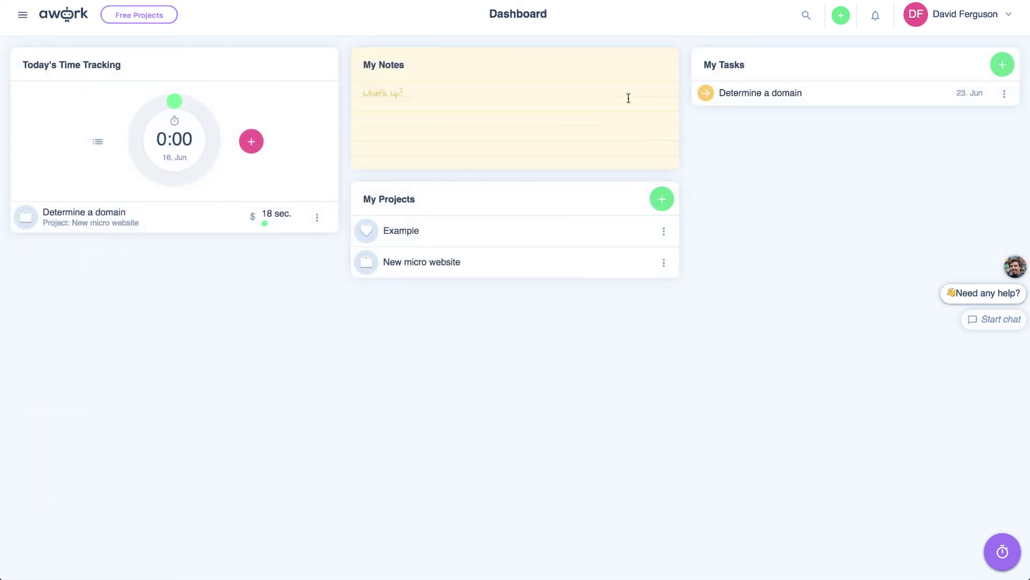
- Check the Switch Language options from the account menu, then open My Profile
click(1010, 16)
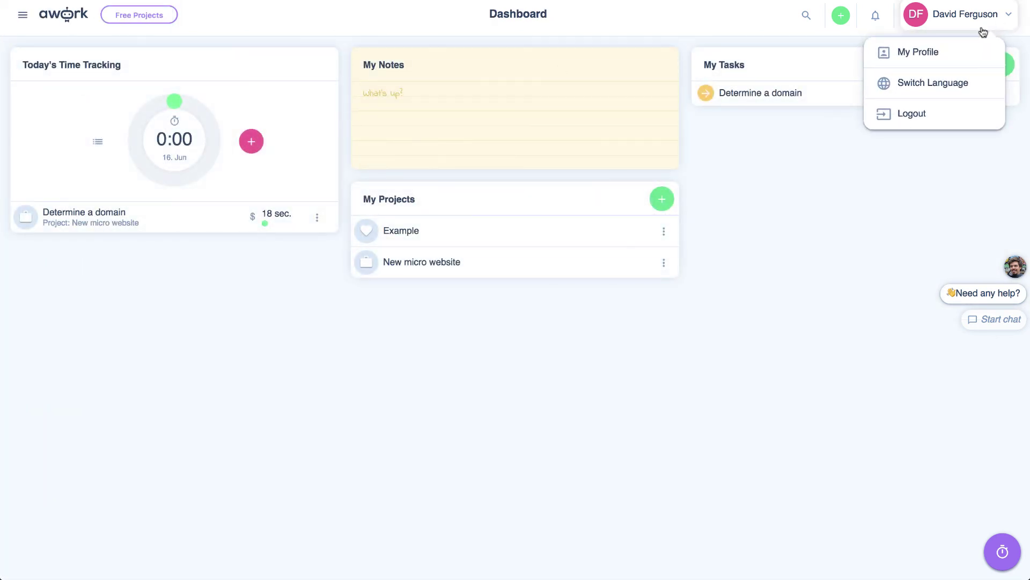
click(918, 87)
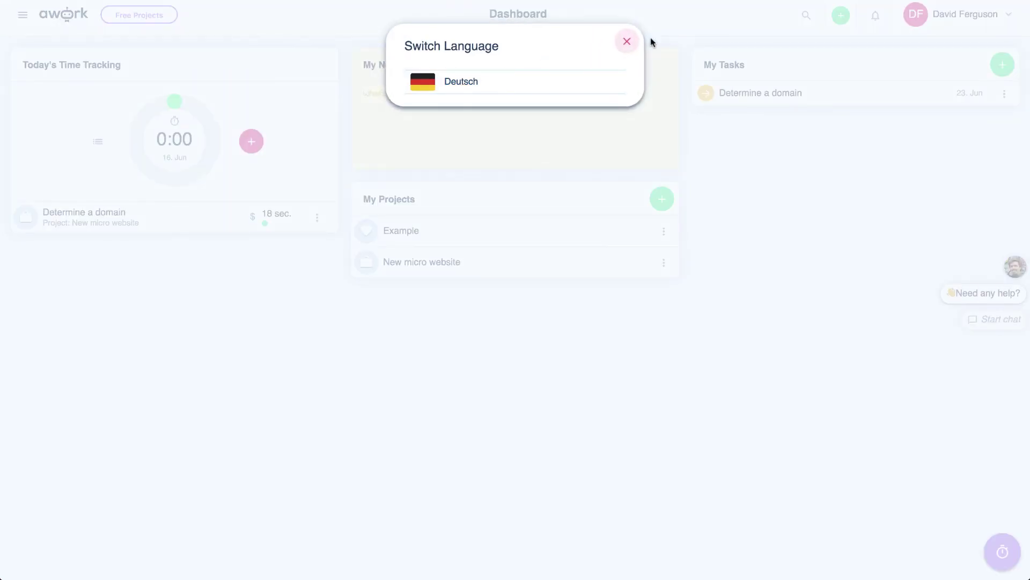
click(627, 44)
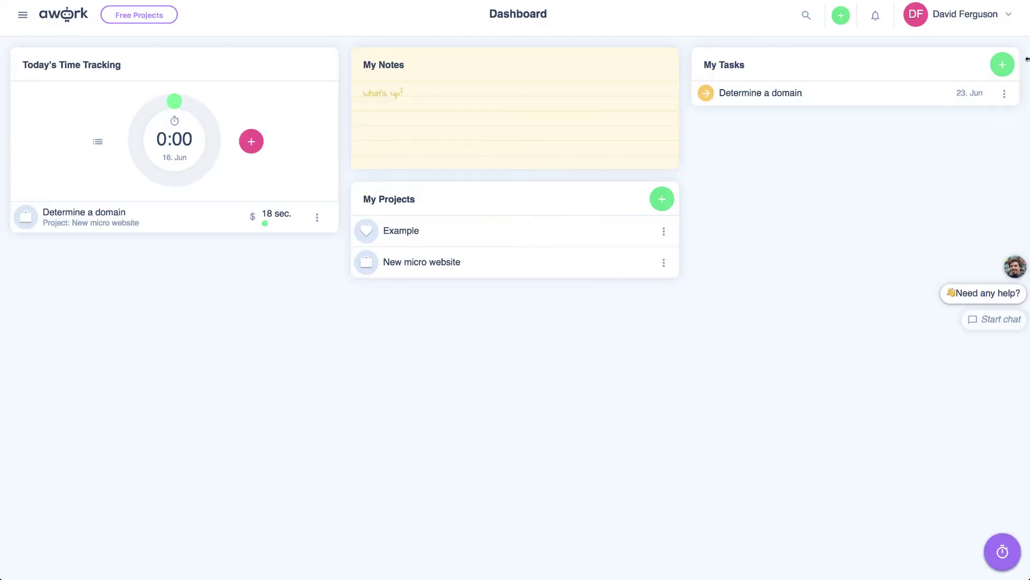
click(1008, 24)
click(904, 56)
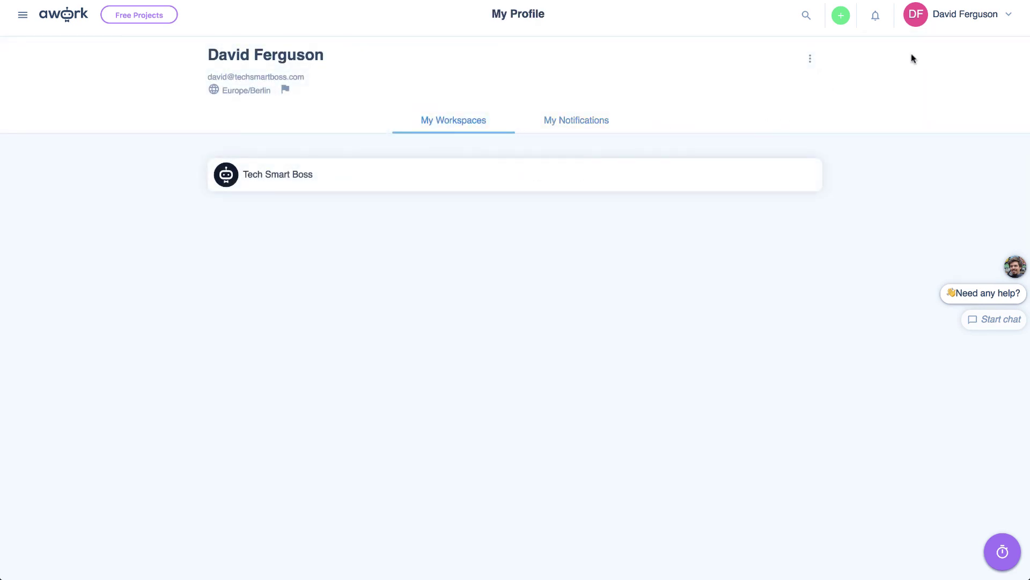
- Check notifications and the create-new menu, then start a support chat with awork
click(967, 17)
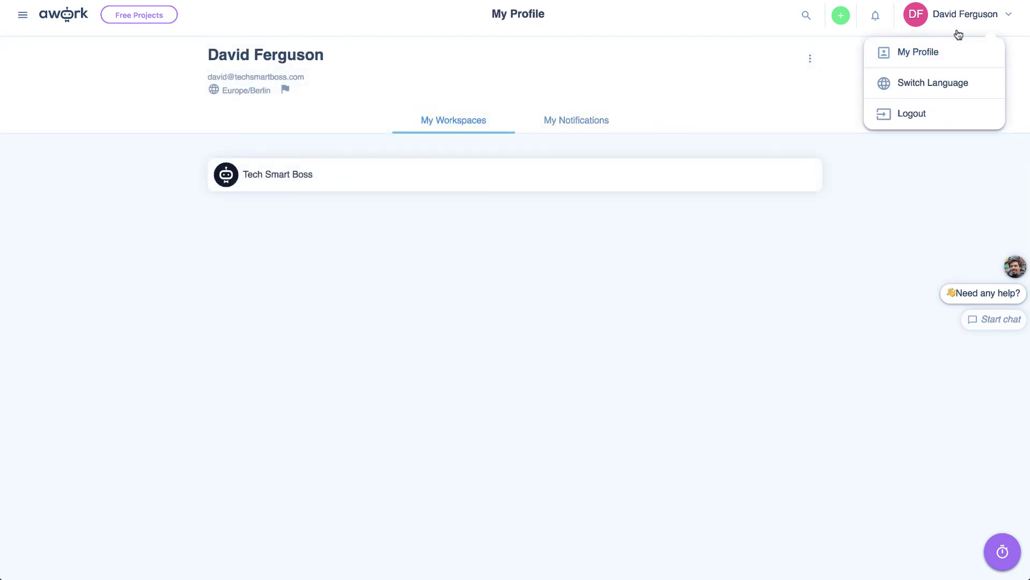
click(875, 17)
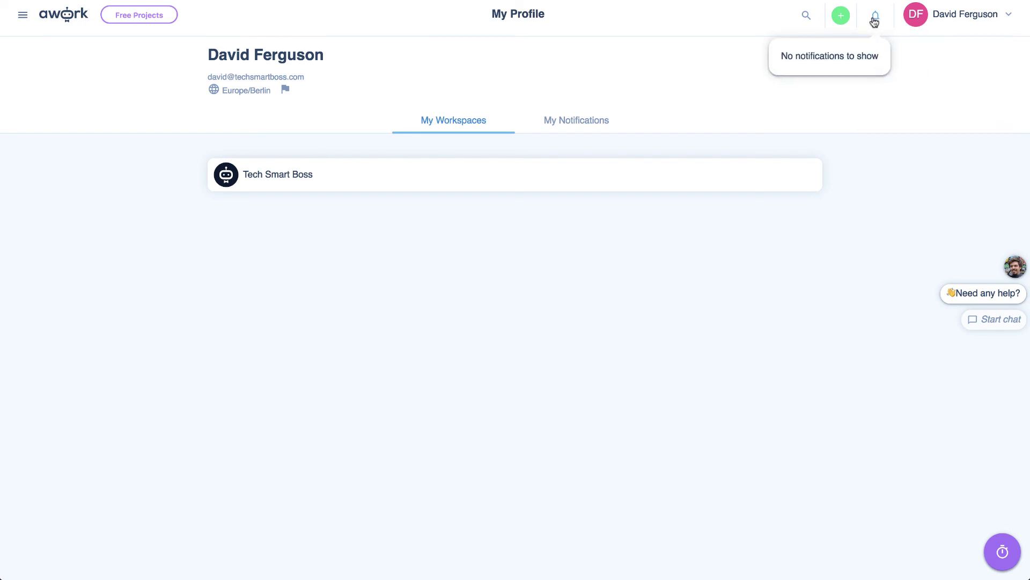
click(841, 17)
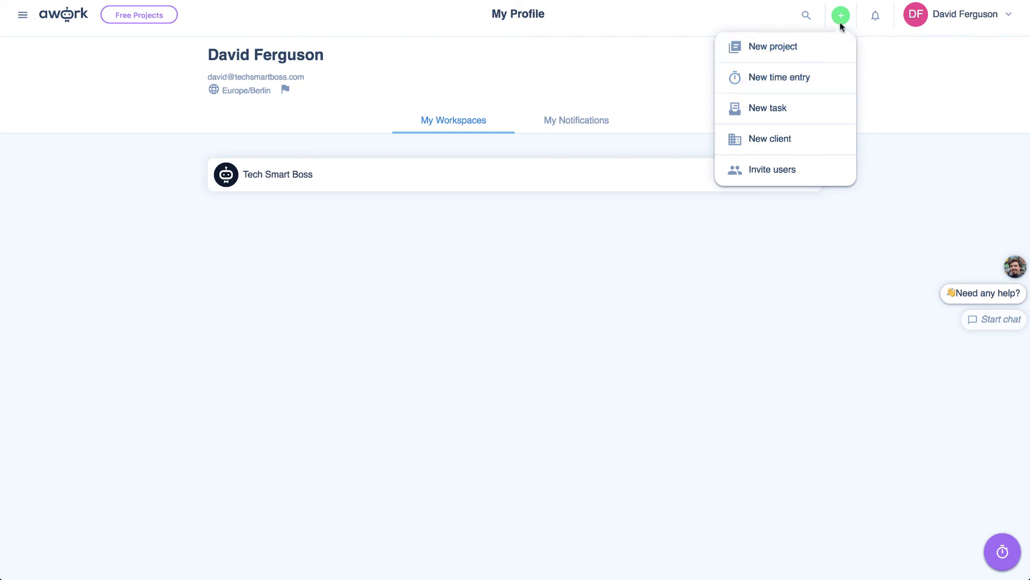
click(912, 222)
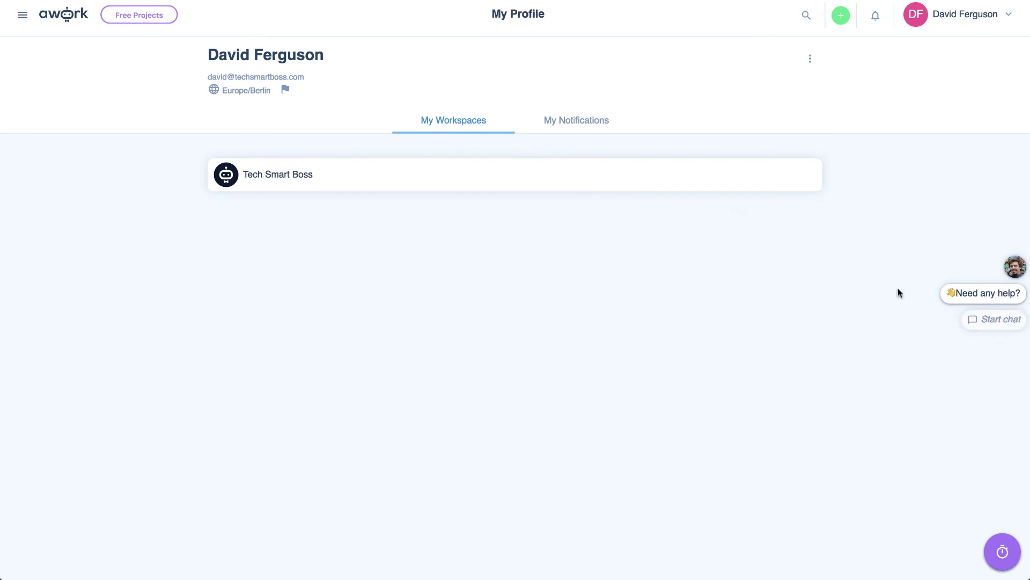
click(992, 320)
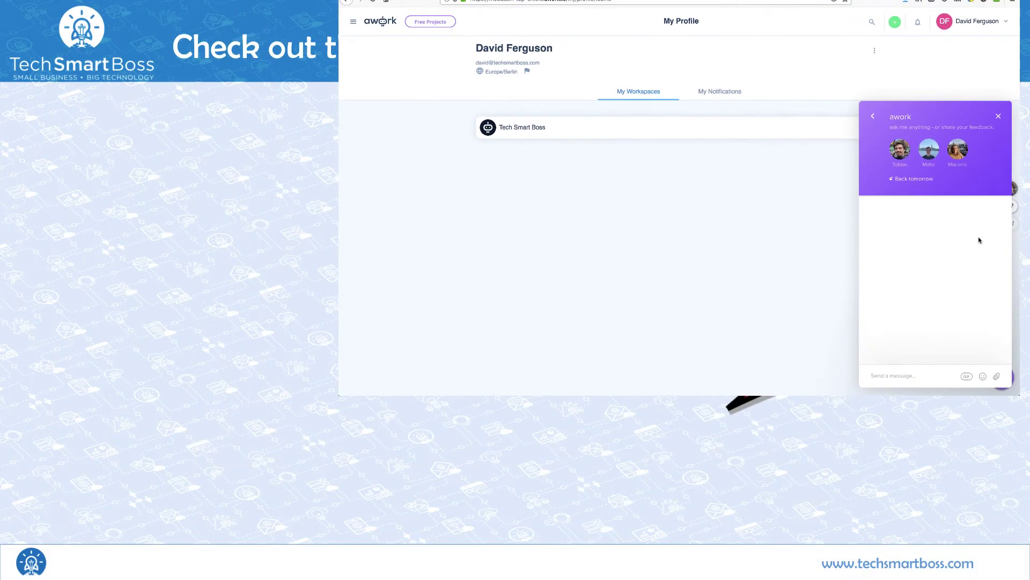
- Dismiss the support chat panel so the My Profile page is fully visible
click(1001, 93)
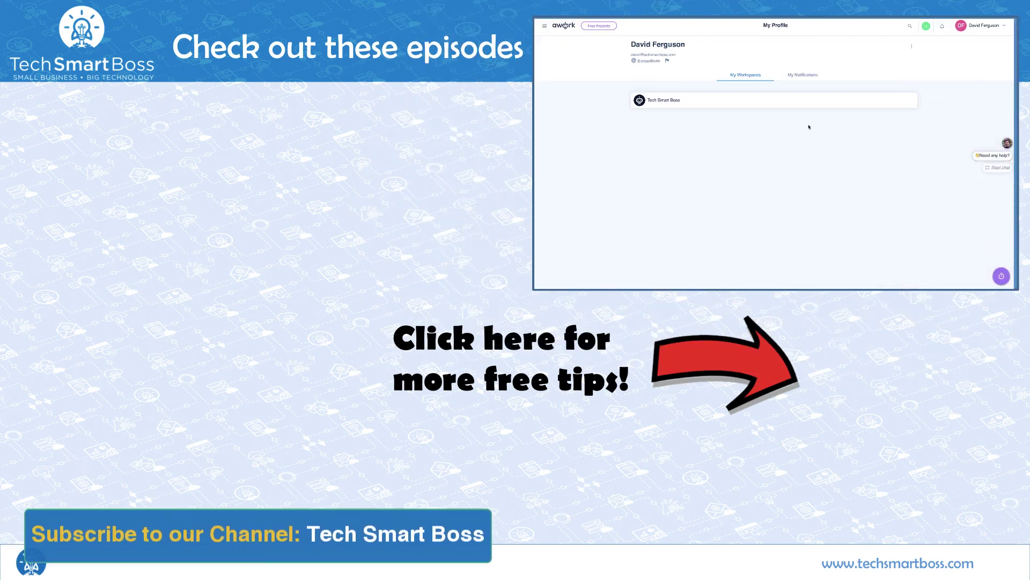